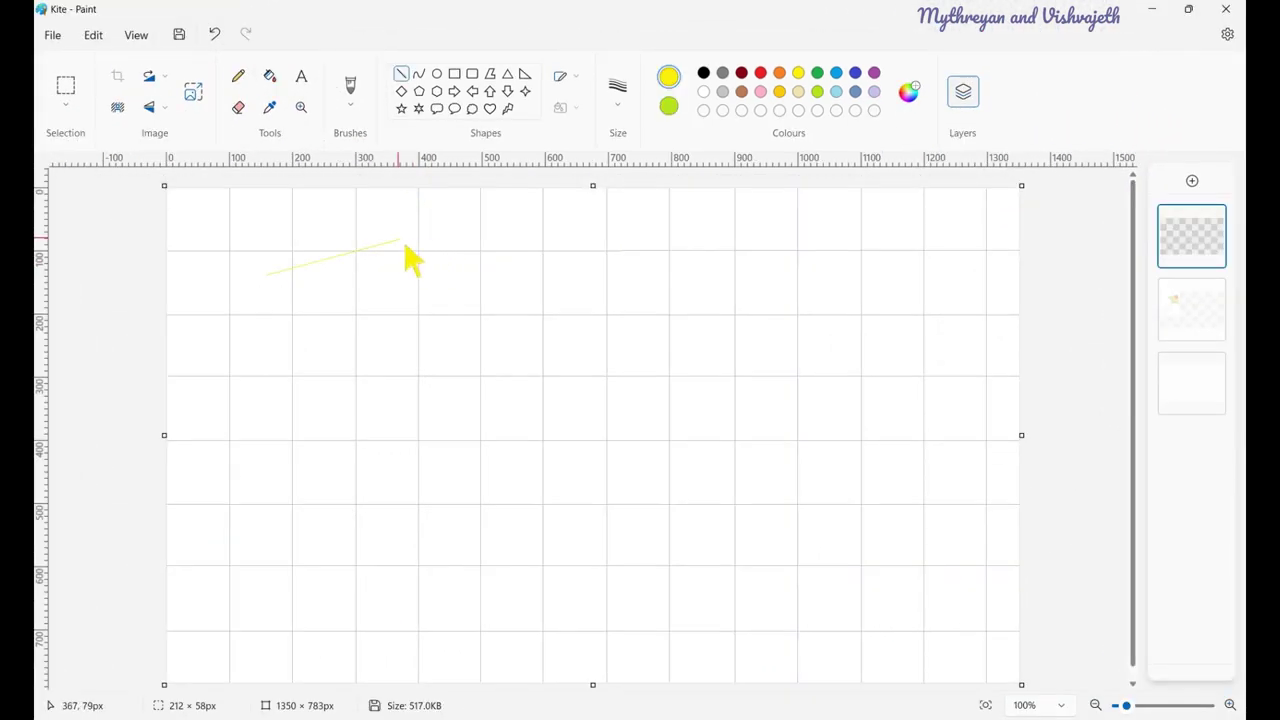
# - Complete the yellow kite outline with a straight right edge, a diagonal spine and two inward-curving lower edges
pyautogui.moveTo(403, 243); pyautogui.dragTo(421, 368)
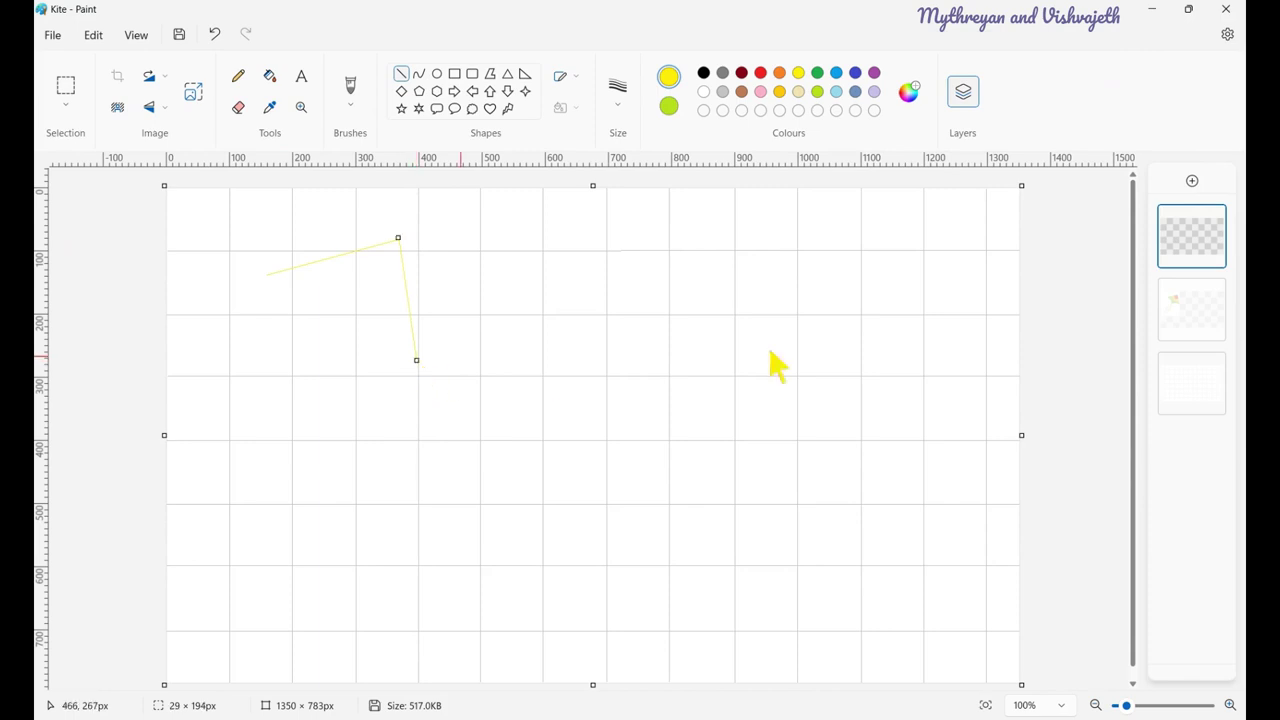
pyautogui.moveTo(404, 242); pyautogui.dragTo(326, 365)
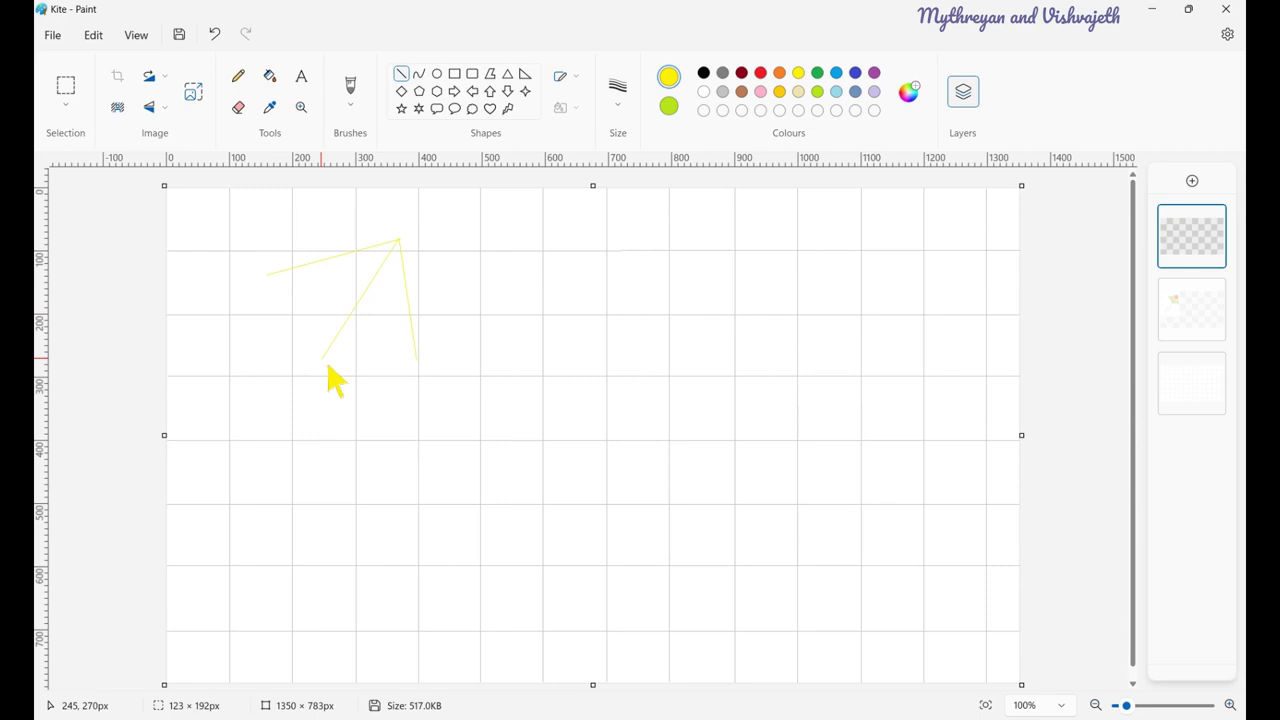
pyautogui.click(419, 74)
pyautogui.moveTo(270, 275)
pyautogui.mouseDown()
pyautogui.moveTo(330, 366)
pyautogui.moveTo(312, 312)
pyautogui.mouseUp()
pyautogui.click(419, 76)
pyautogui.moveTo(324, 357)
pyautogui.mouseDown()
pyautogui.moveTo(425, 367)
pyautogui.moveTo(363, 360)
pyautogui.moveTo(373, 348)
pyautogui.mouseUp()
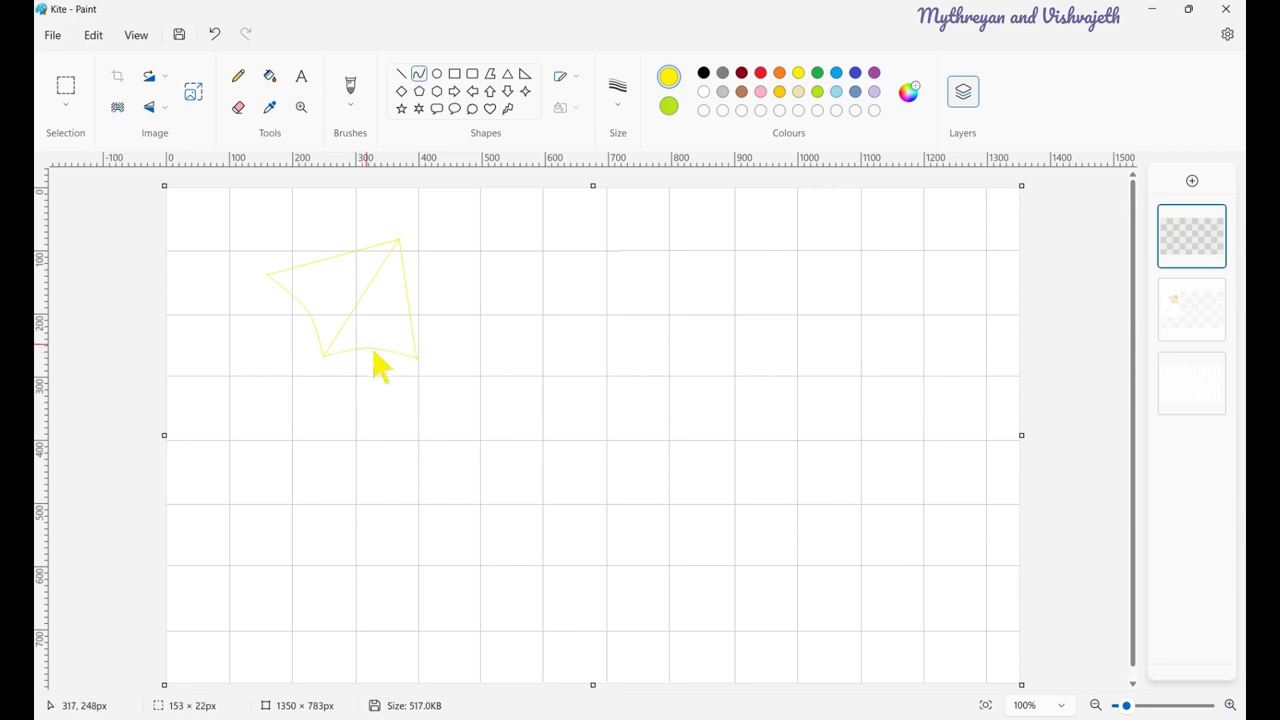
# - Draw two green curves across the kite's middle, meeting at the spine and bending parallel to the lower edges
pyautogui.click(817, 72)
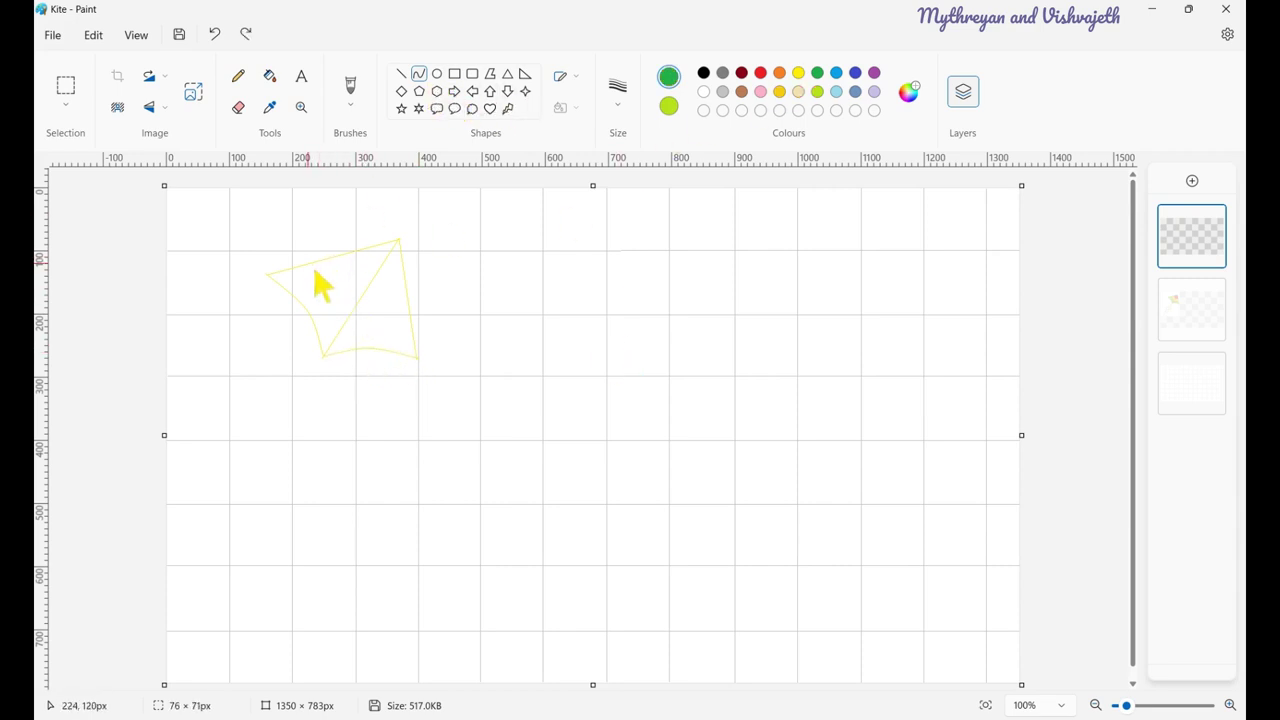
pyautogui.moveTo(309, 264); pyautogui.dragTo(352, 301)
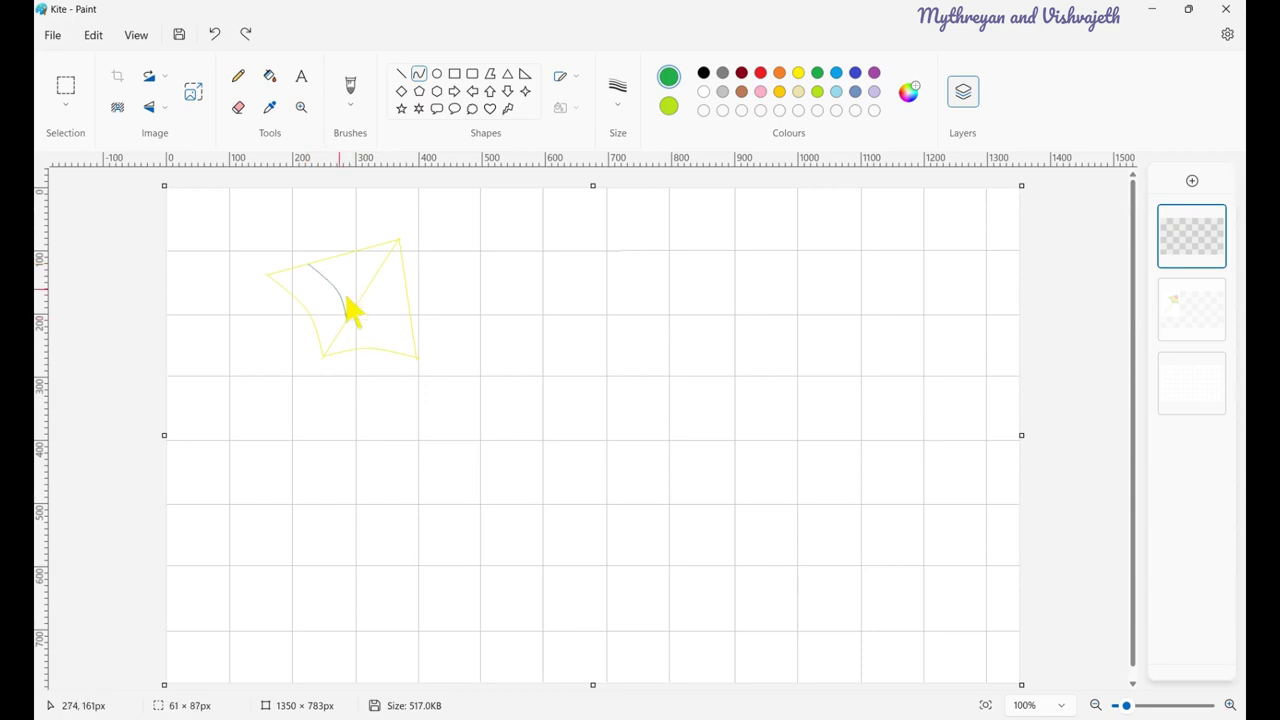
pyautogui.click(351, 306)
pyautogui.click(419, 74)
pyautogui.moveTo(348, 321); pyautogui.dragTo(374, 325)
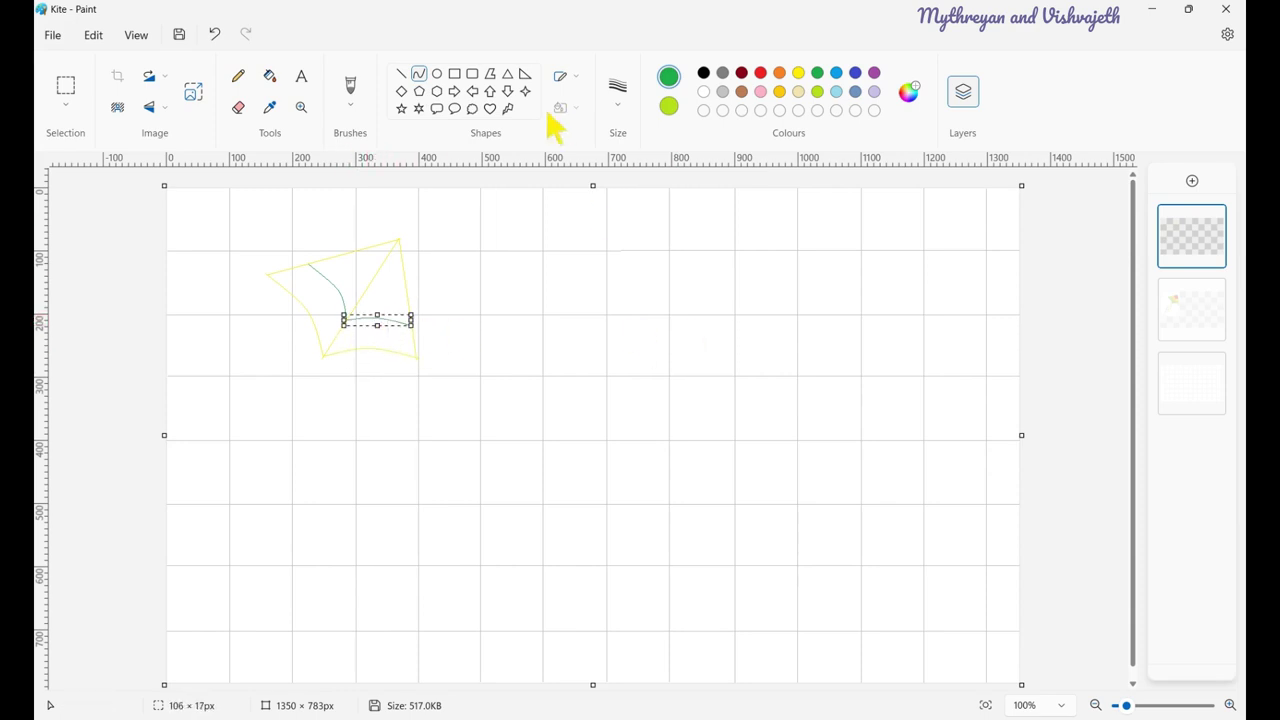
pyautogui.click(856, 74)
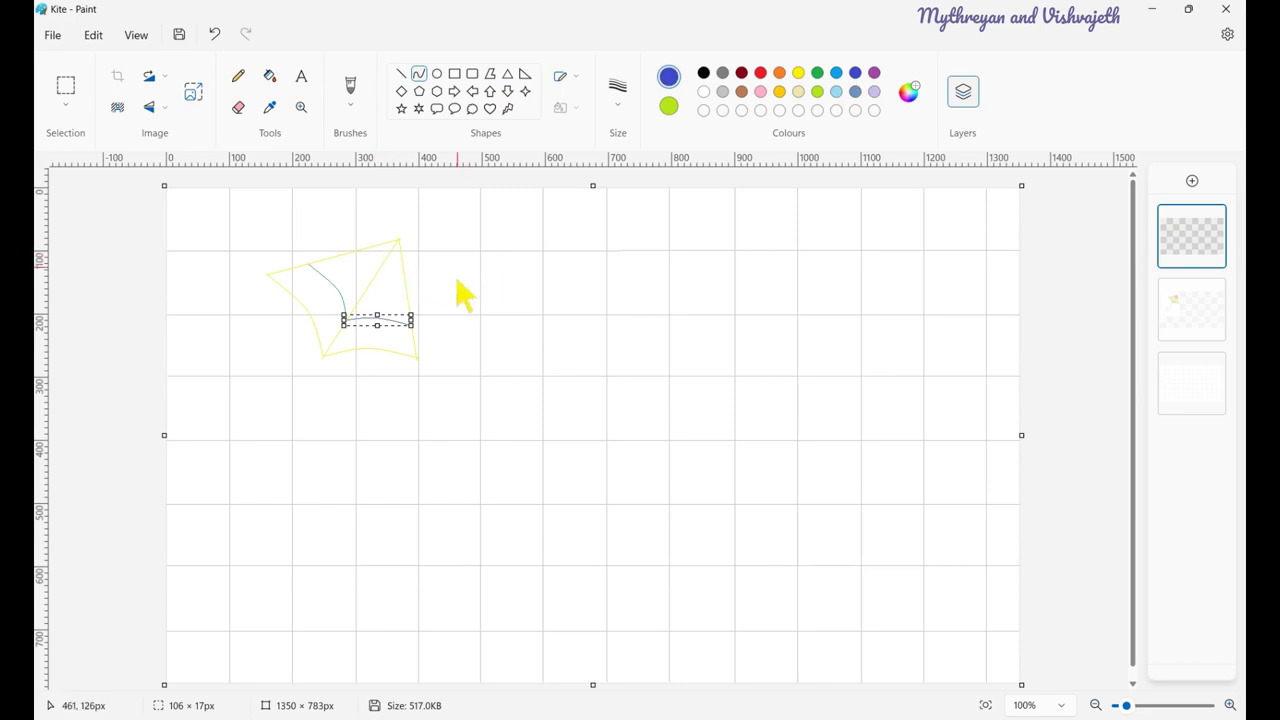
pyautogui.click(819, 76)
pyautogui.click(449, 293)
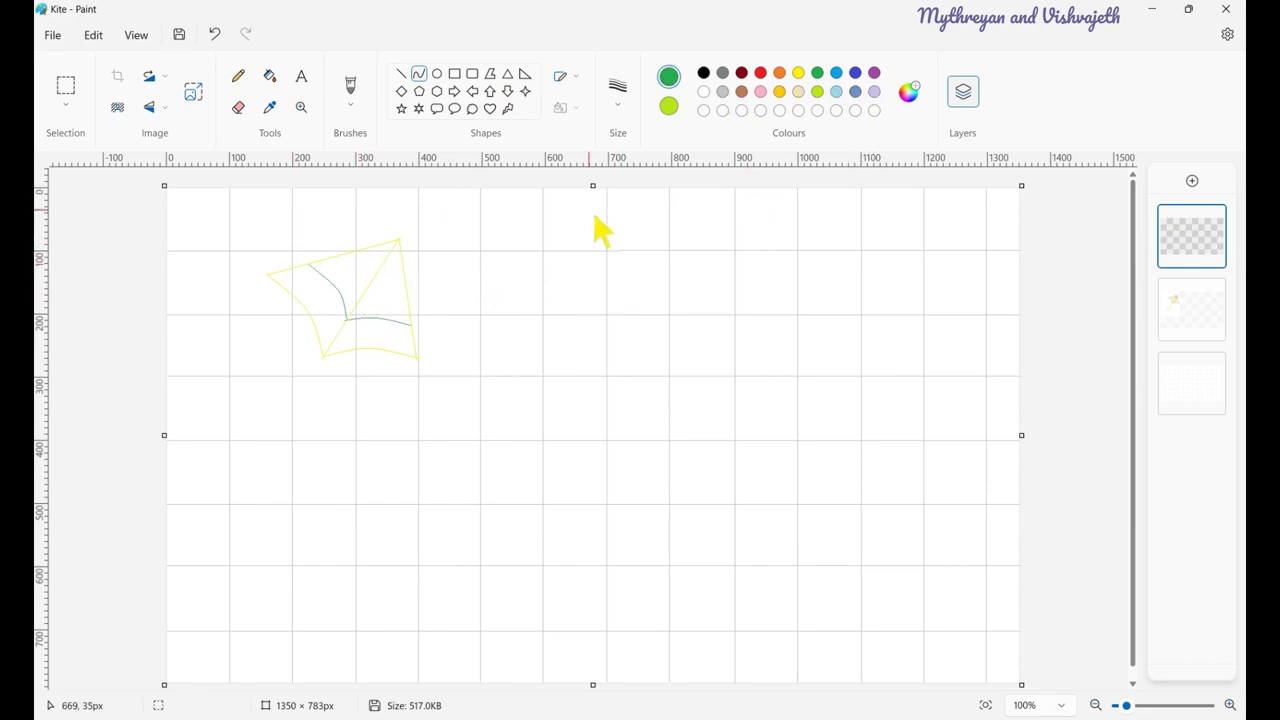
# - Draw two orange curves nearer the kite's upper corner, meeting at the spine and following the green curves
pyautogui.click(783, 80)
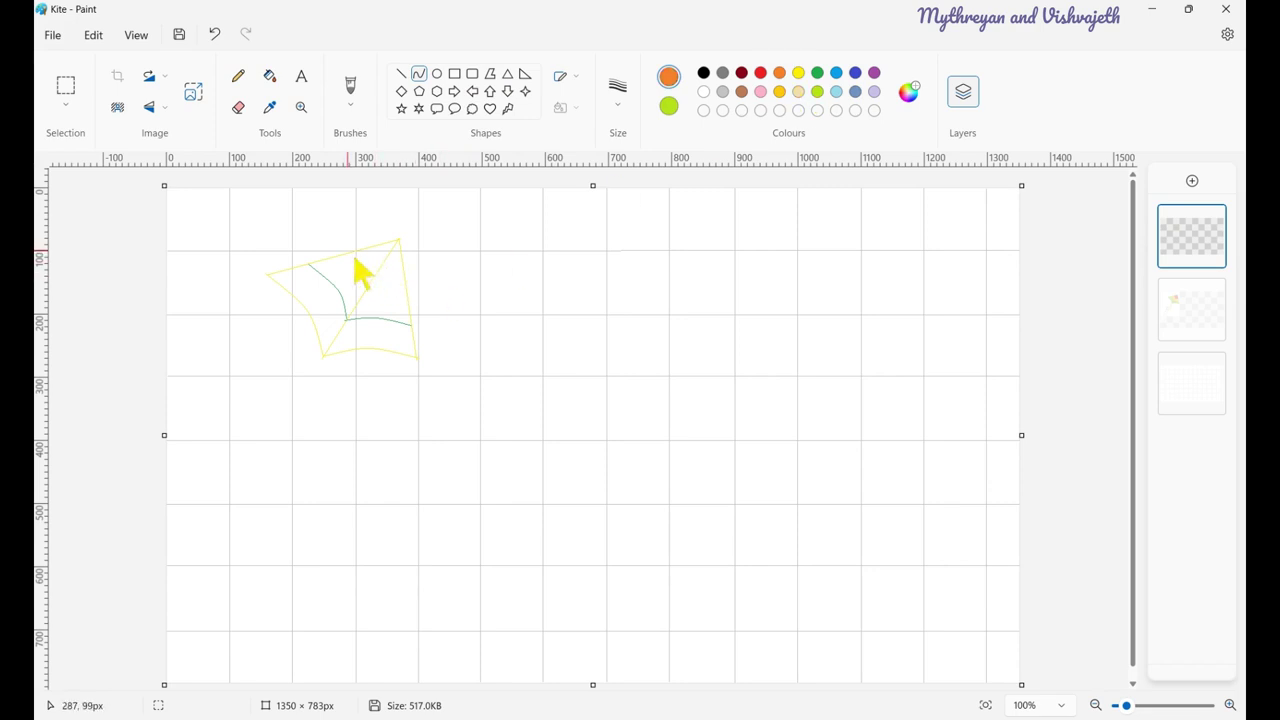
pyautogui.moveTo(356, 258); pyautogui.dragTo(374, 300)
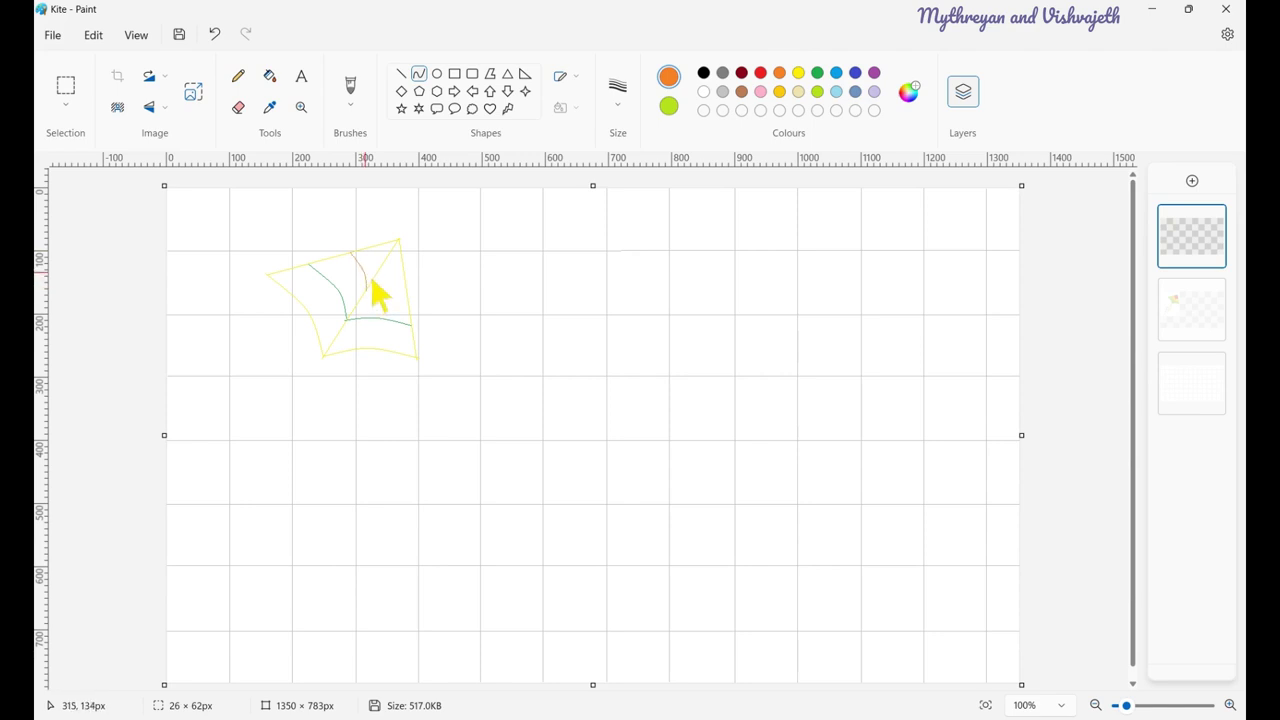
pyautogui.click(370, 276)
pyautogui.click(424, 79)
pyautogui.moveTo(367, 289); pyautogui.dragTo(408, 285)
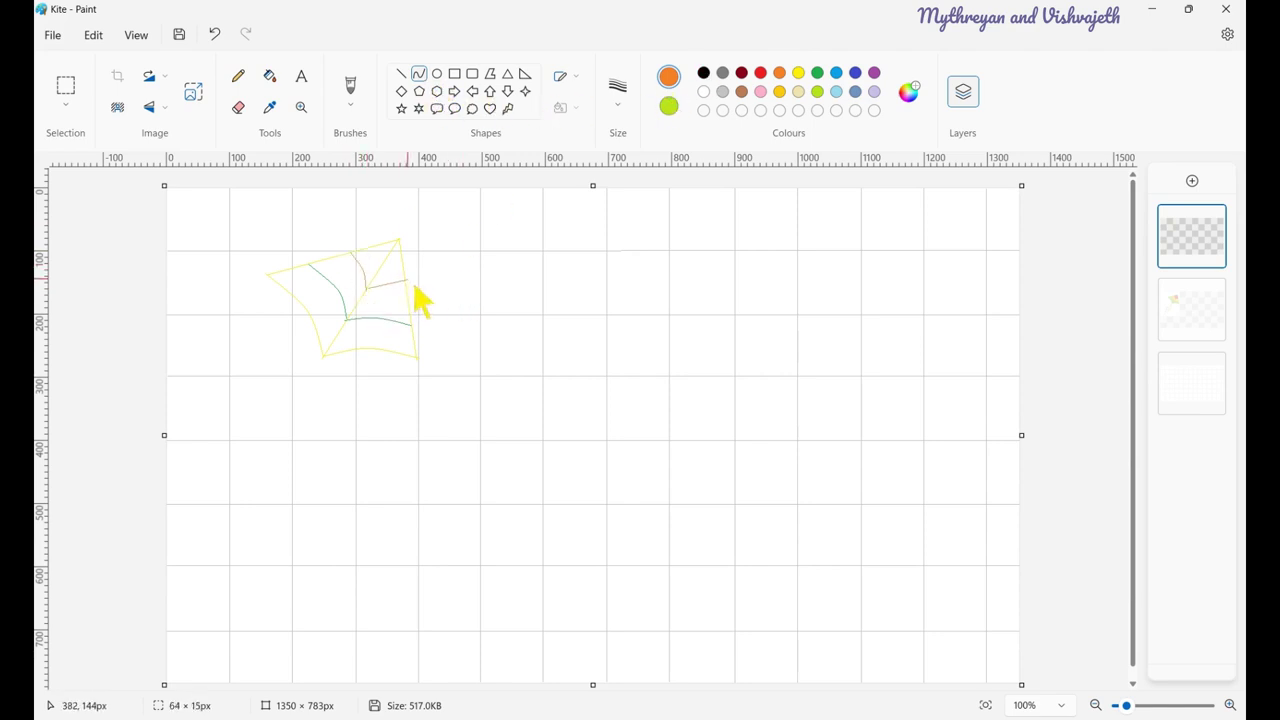
pyautogui.click(380, 279)
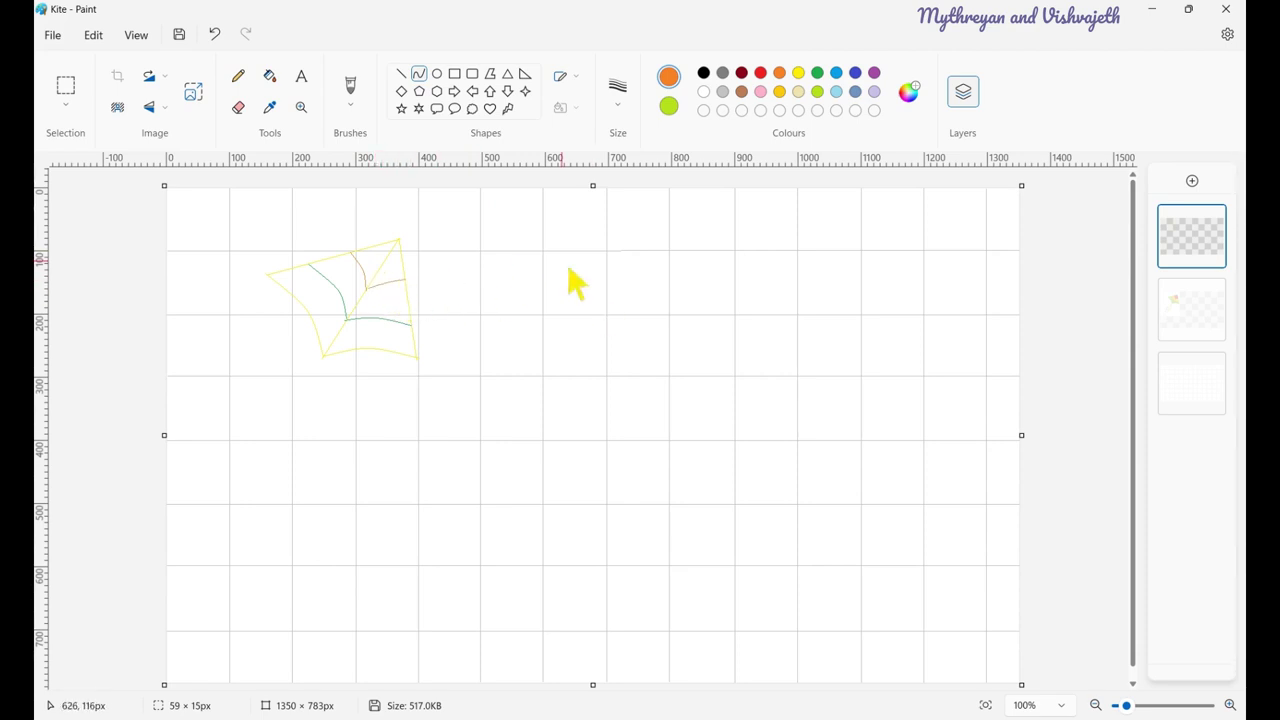
# - Fill the kite's upper tip with yellow, the middle band with green and the outer band with red
pyautogui.click(798, 73)
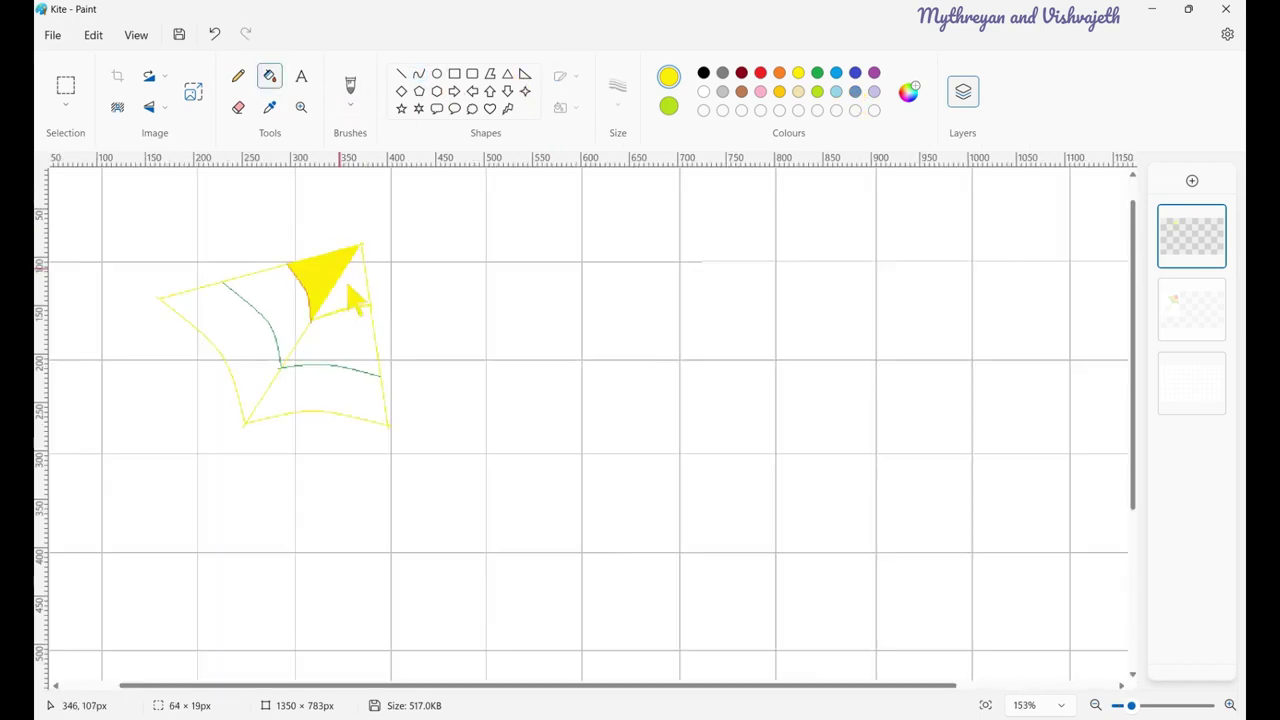
pyautogui.click(347, 283)
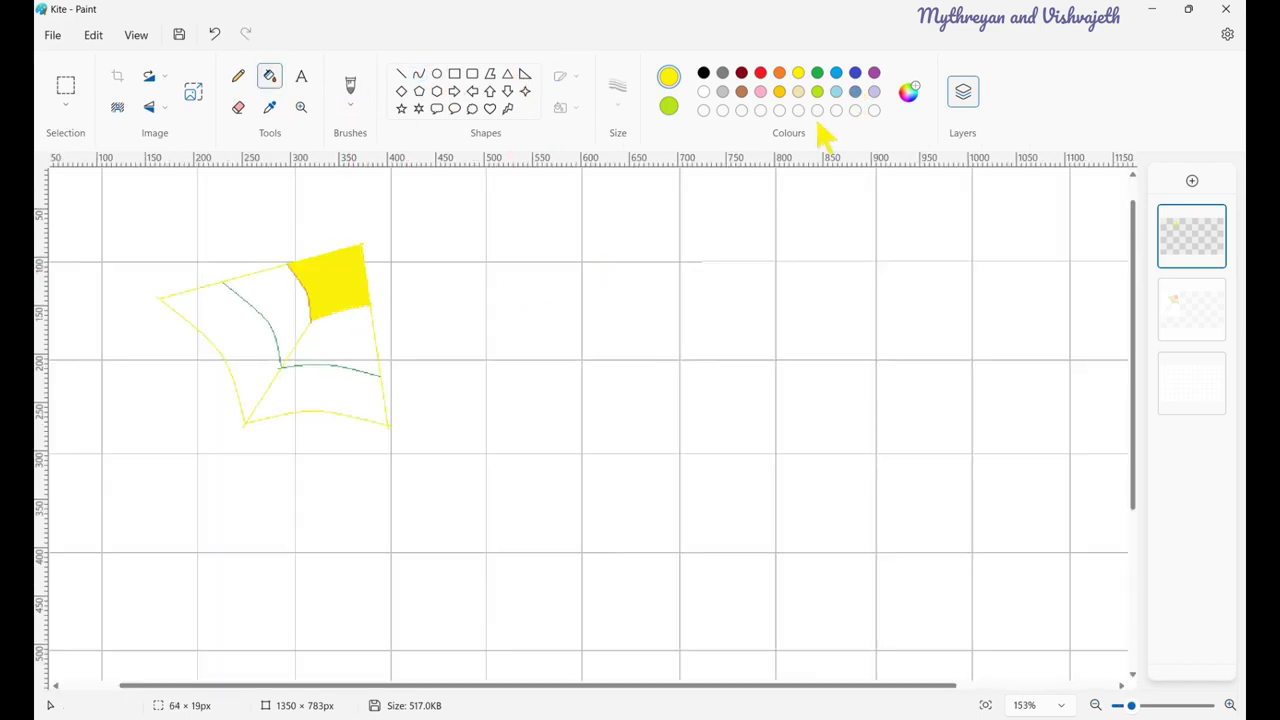
pyautogui.click(295, 305)
pyautogui.click(337, 349)
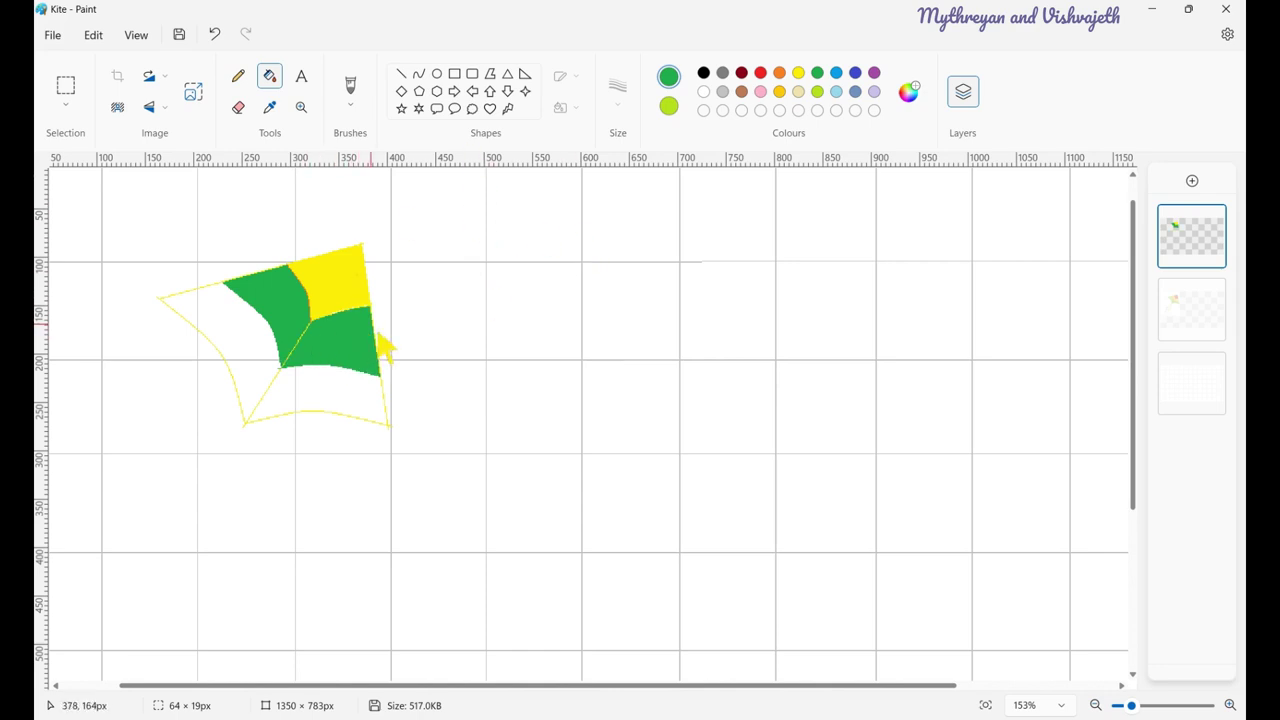
pyautogui.click(411, 334)
pyautogui.hotkey('ctrl', 'z')
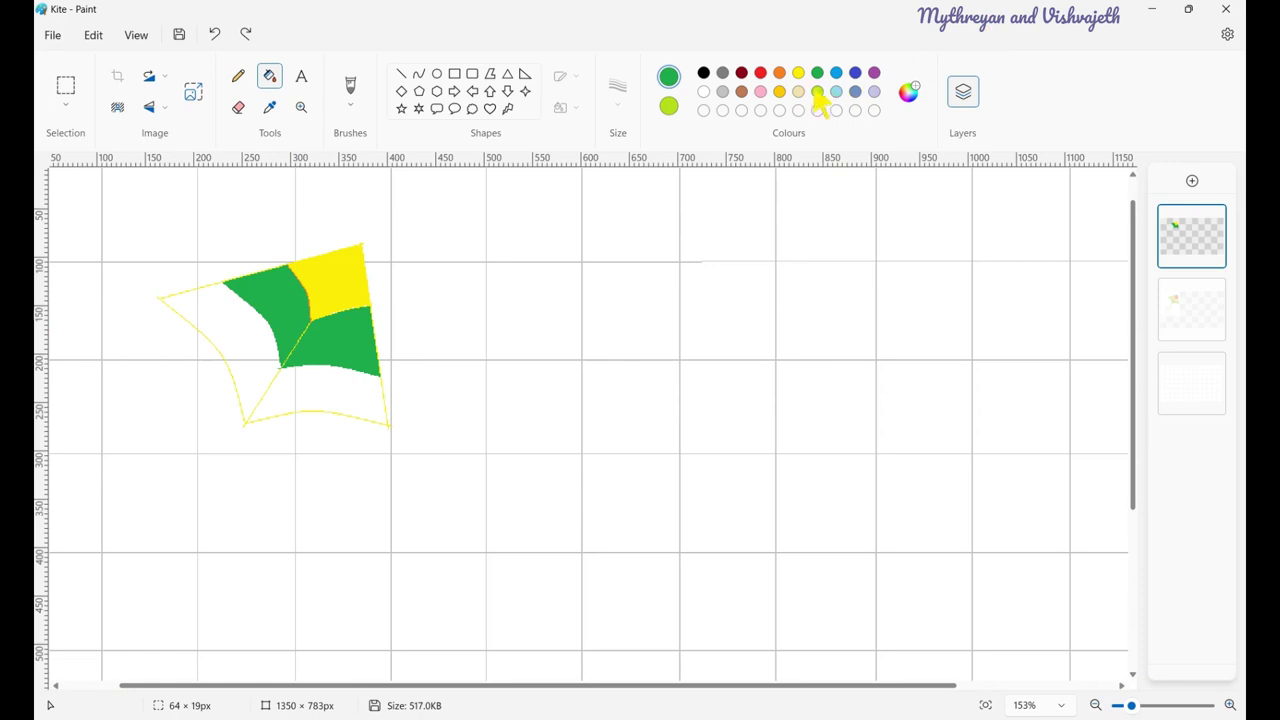
pyautogui.click(760, 72)
pyautogui.click(305, 405)
pyautogui.click(255, 350)
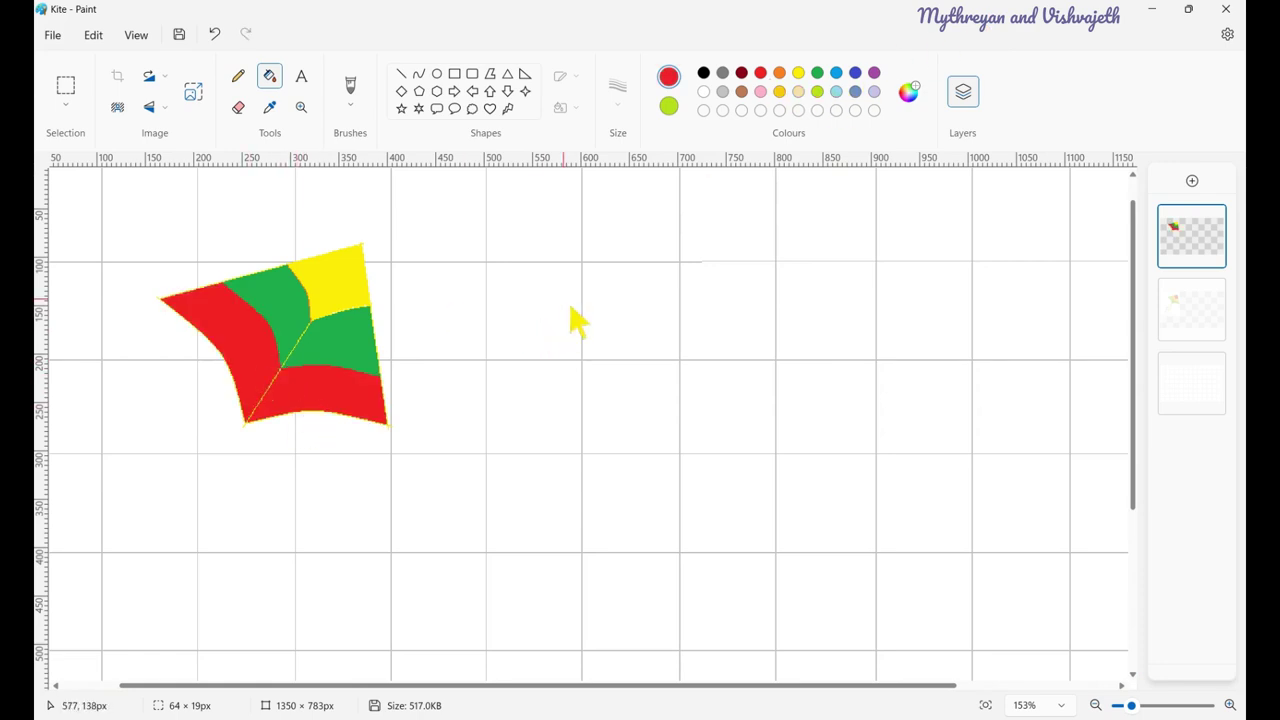
# - Set the Curve tool to an 8px line with a Watercolour brush outline
pyautogui.keyDown('ctrl'); pyautogui.scroll(-5, 578, 322); pyautogui.keyUp('ctrl')
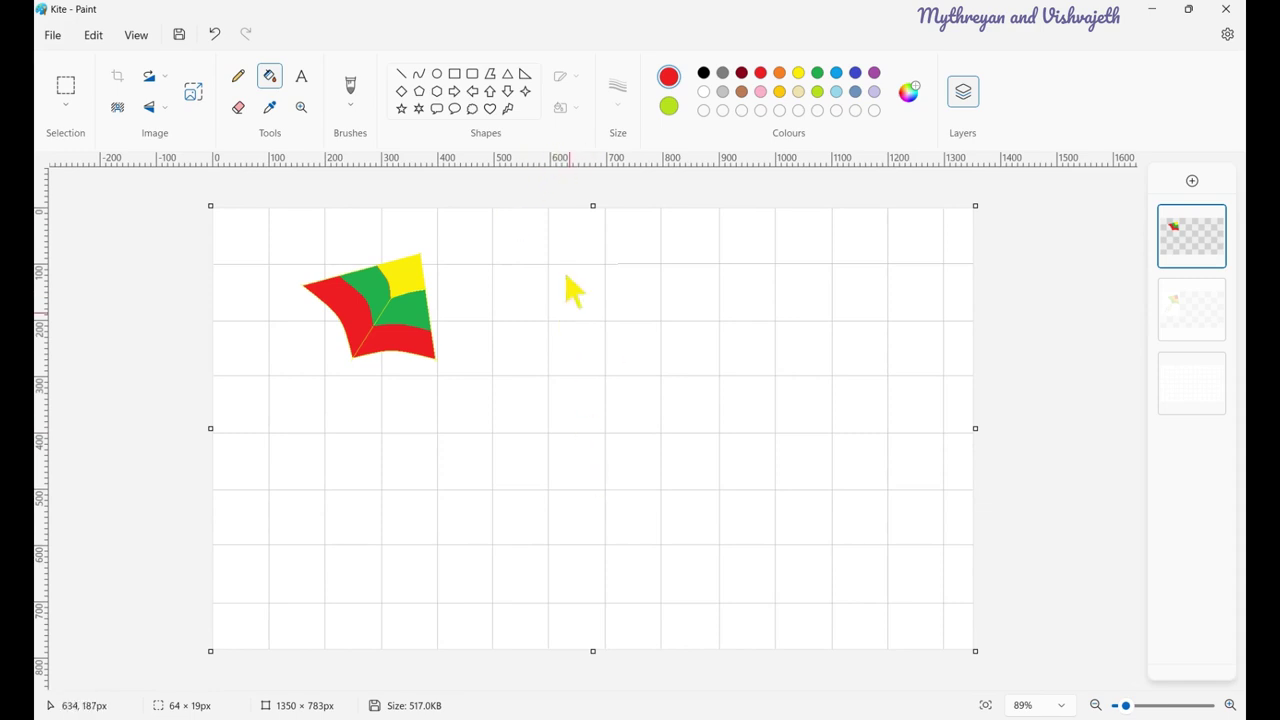
pyautogui.click(401, 74)
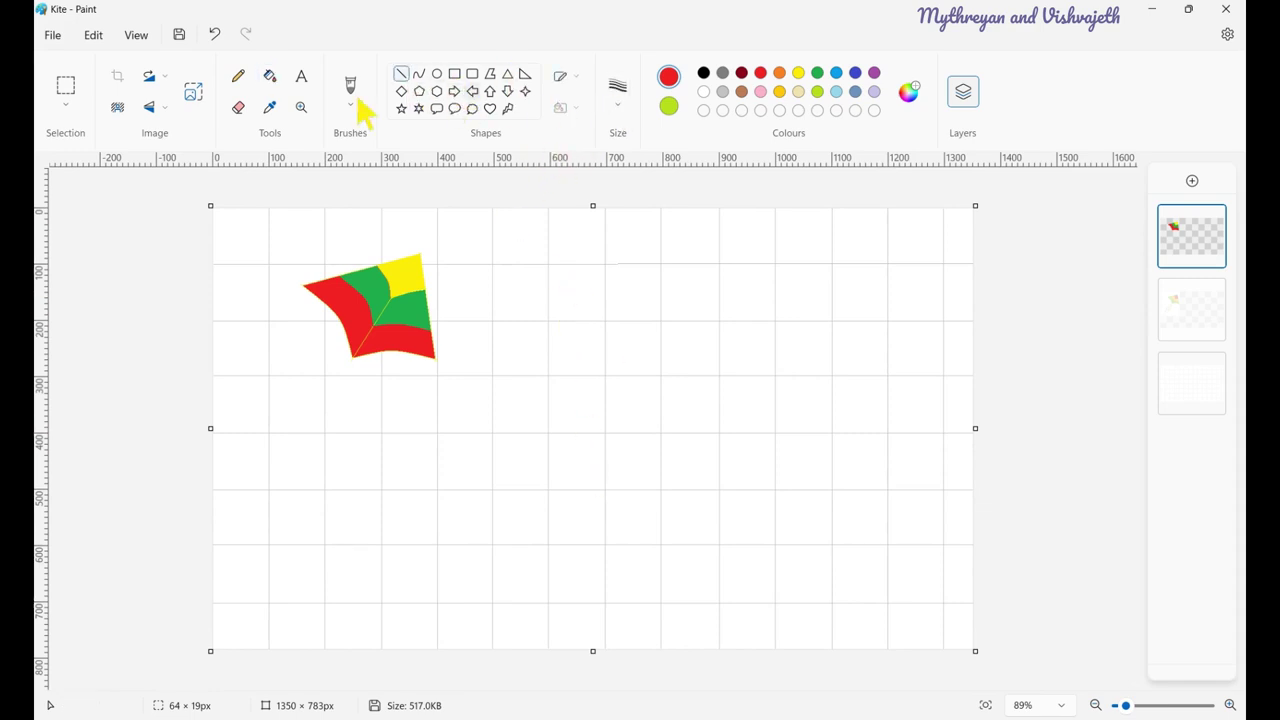
pyautogui.click(419, 75)
pyautogui.click(619, 104)
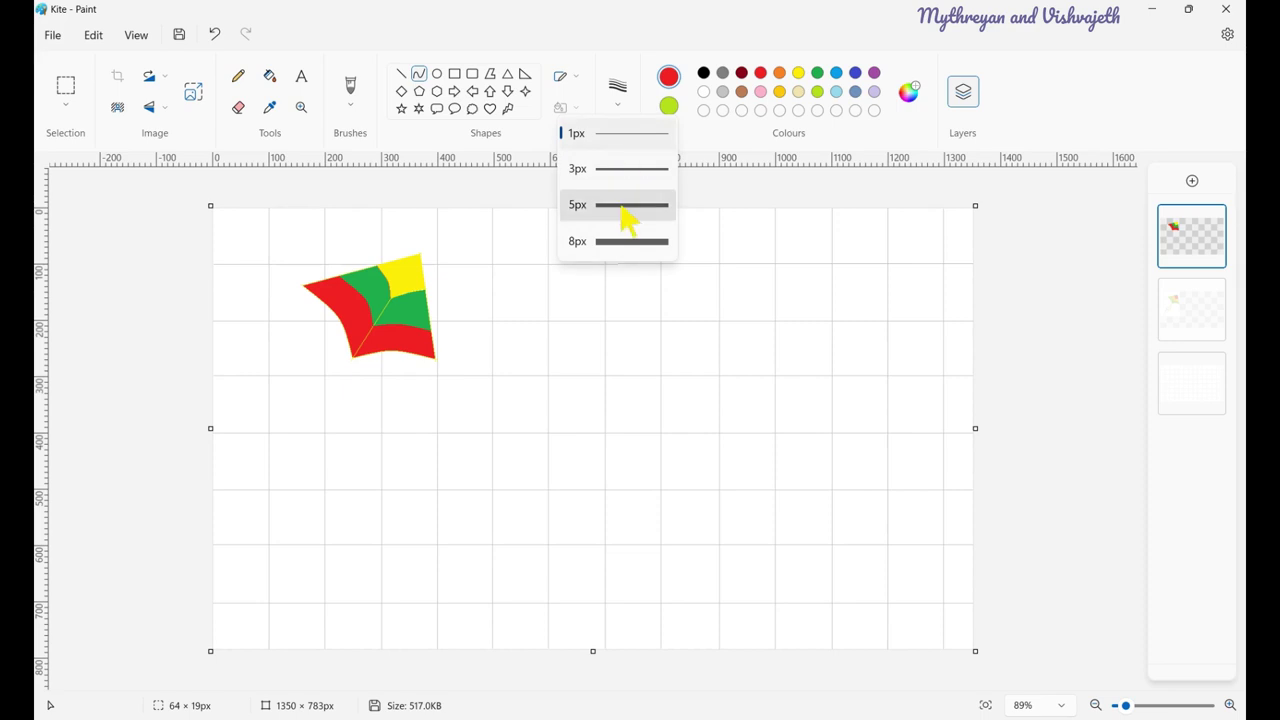
pyautogui.click(619, 242)
pyautogui.click(565, 78)
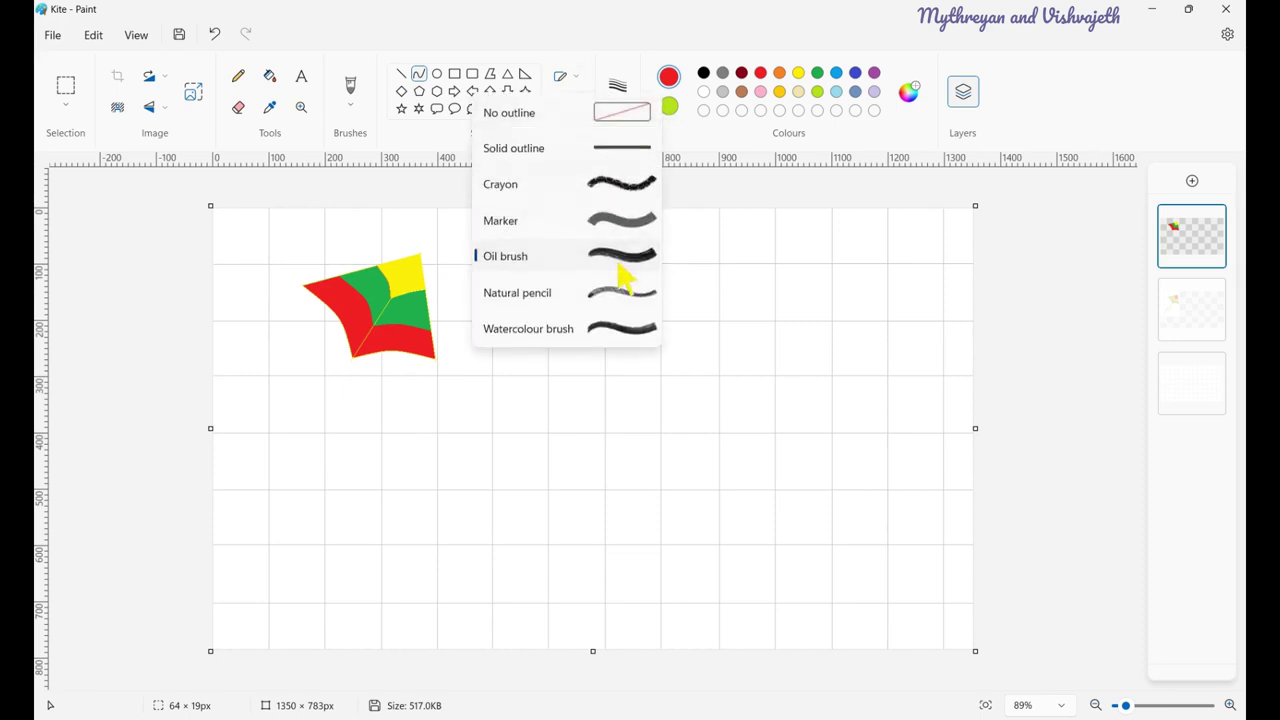
pyautogui.click(609, 334)
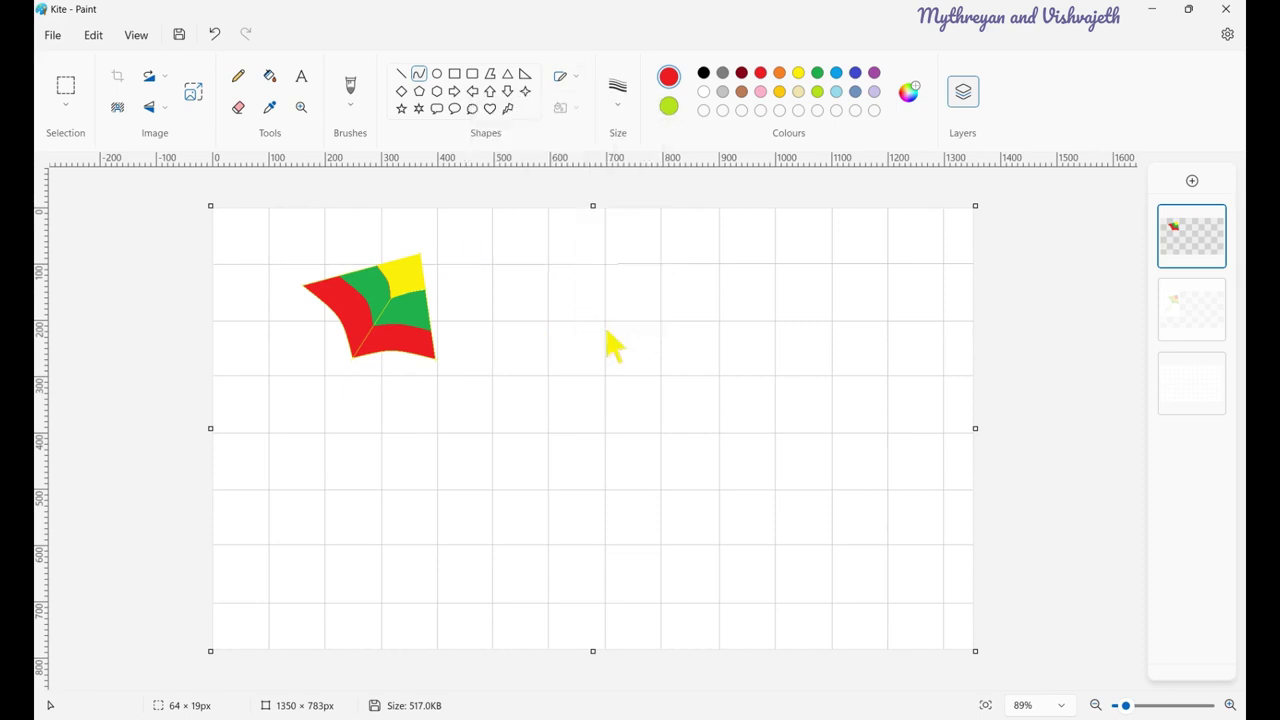
# - Draw a wavy tail about 100 × 213 px hanging from the kite's lower corner and colour it purple
pyautogui.click(836, 92)
pyautogui.moveTo(352, 358); pyautogui.dragTo(303, 477)
pyautogui.moveTo(333, 427)
pyautogui.mouseDown()
pyautogui.moveTo(306, 410)
pyautogui.moveTo(331, 399)
pyautogui.moveTo(353, 412)
pyautogui.mouseUp()
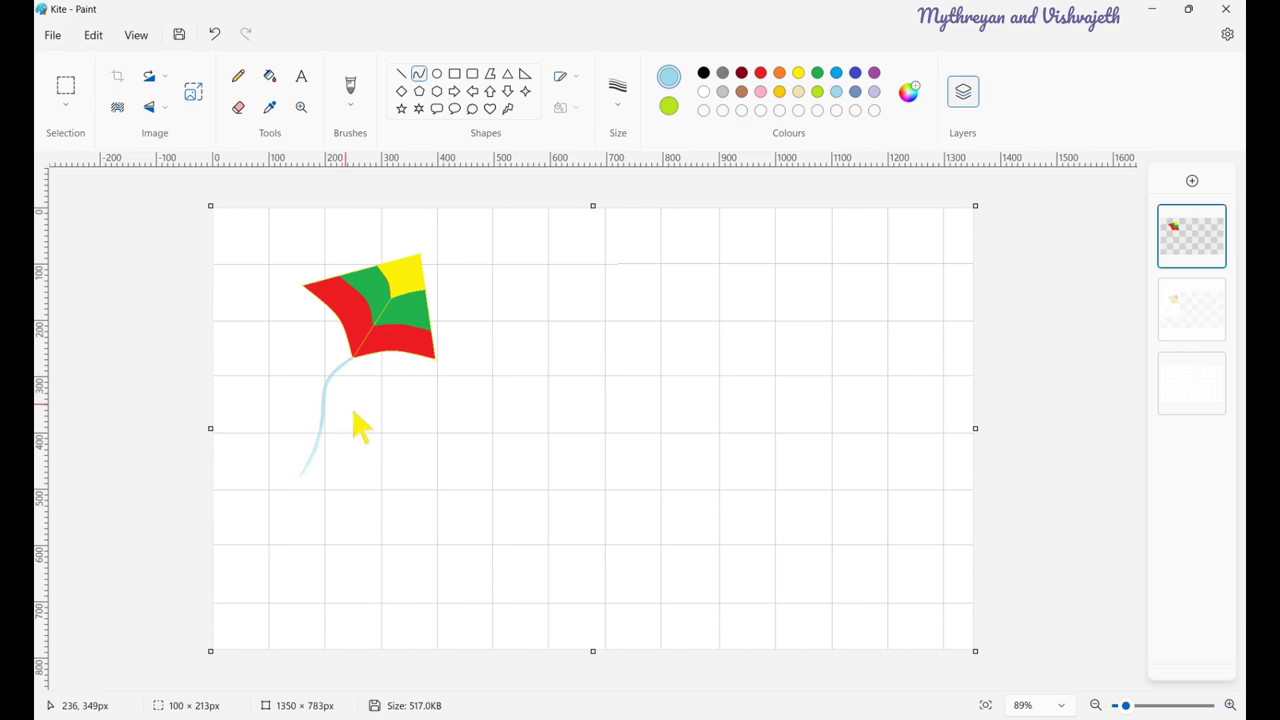
pyautogui.click(874, 74)
pyautogui.click(505, 397)
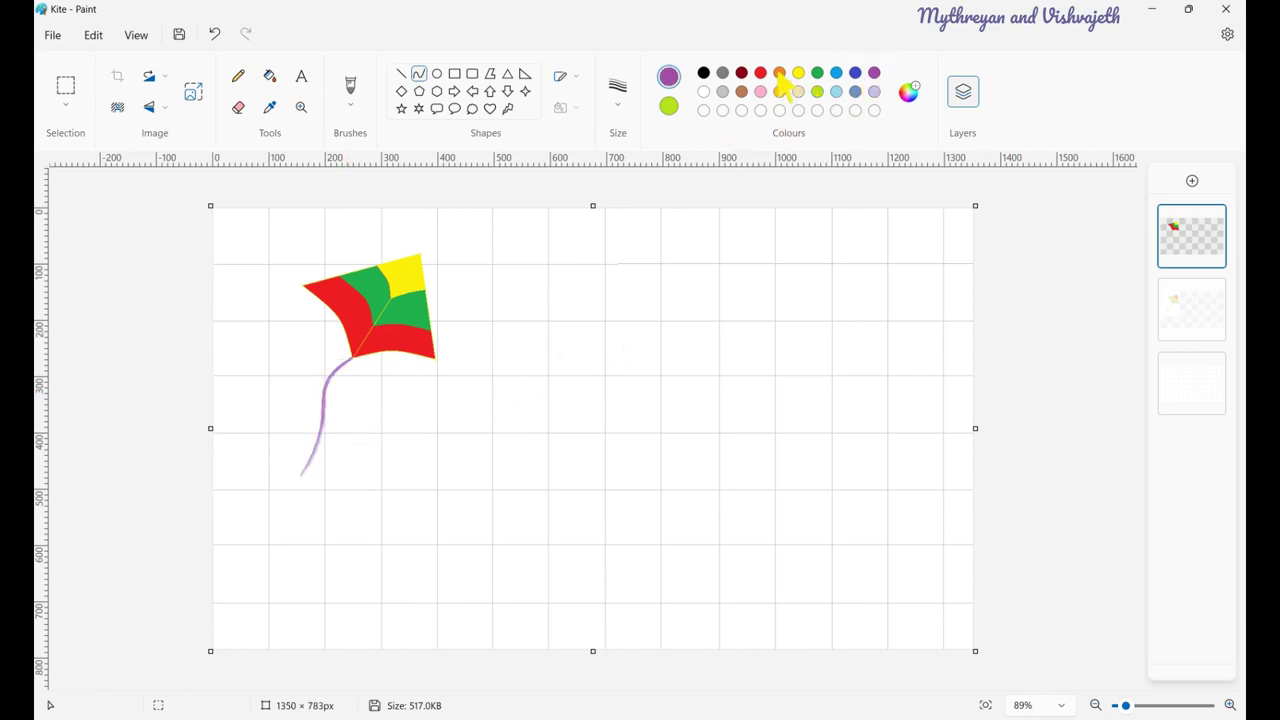
# - Add a second wavy tail about 142 × 165 px crossing the purple one and colour it light blue
pyautogui.click(779, 73)
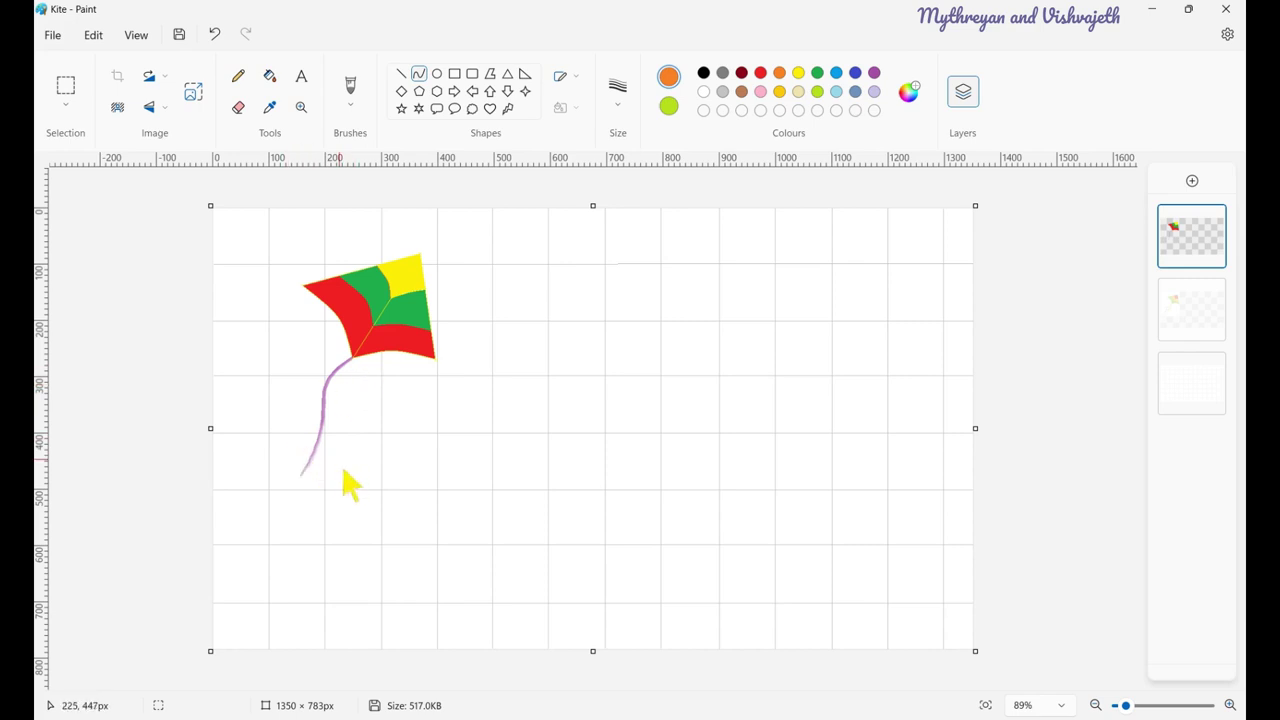
pyautogui.moveTo(277, 448); pyautogui.dragTo(358, 367)
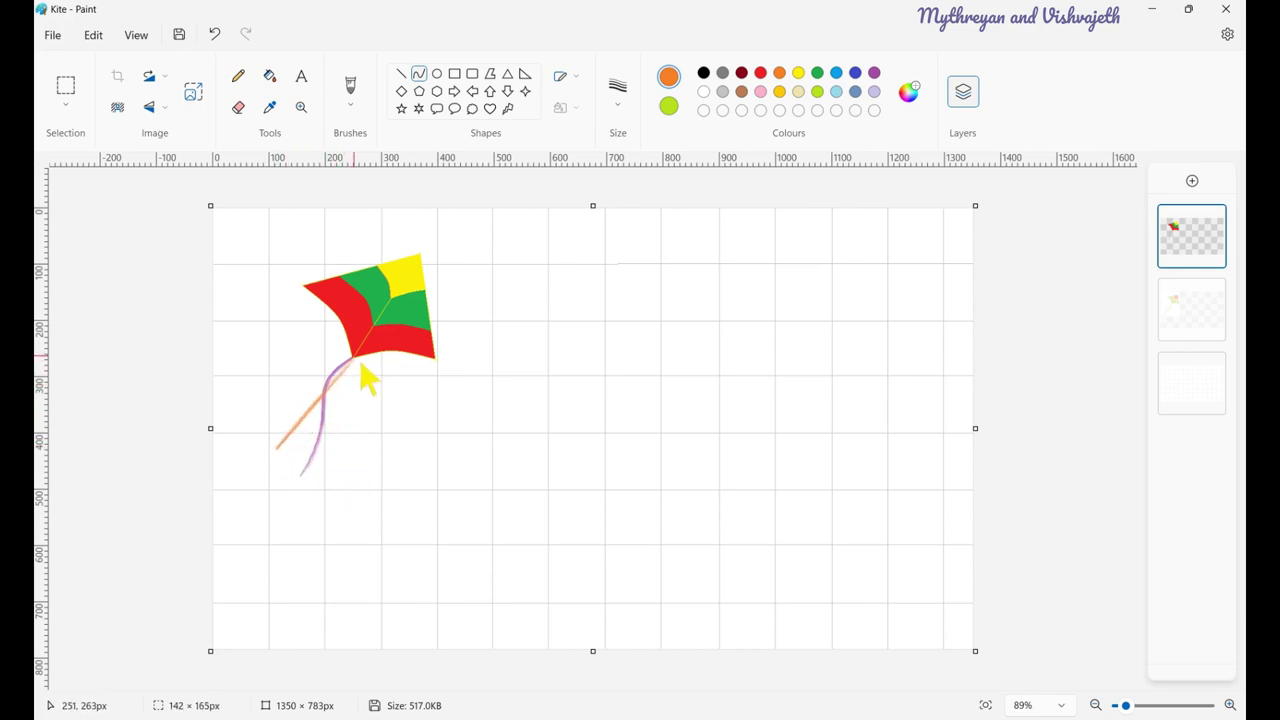
pyautogui.moveTo(338, 447); pyautogui.dragTo(365, 428)
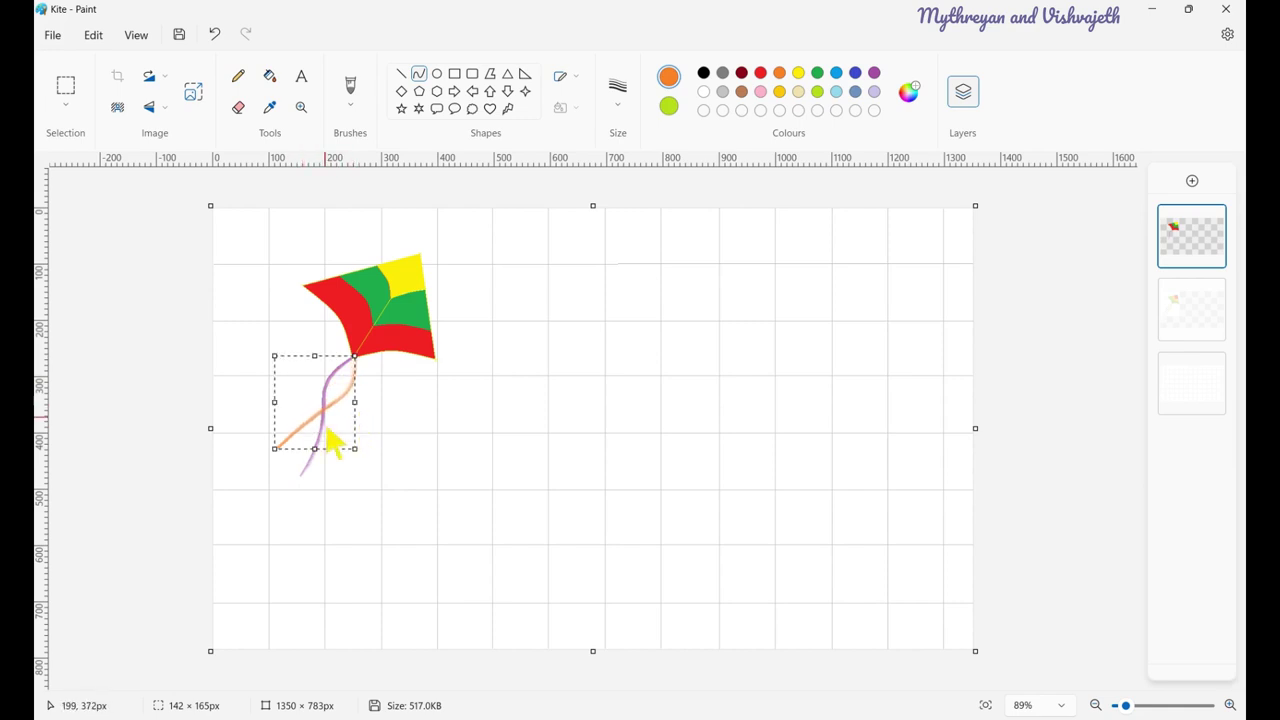
pyautogui.click(836, 91)
pyautogui.click(522, 406)
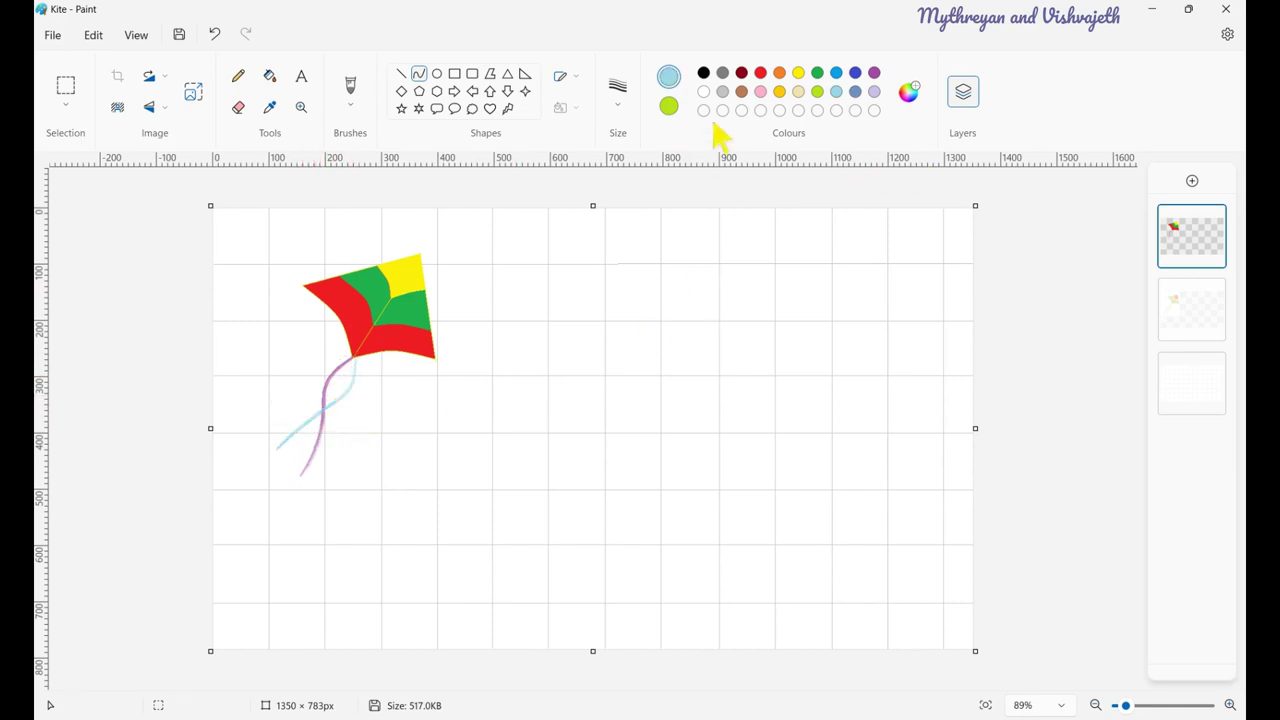
# - Draw a third, lime green curved tail from the kite's lower corner, bowing left past the other two
pyautogui.click(817, 91)
pyautogui.moveTo(355, 362); pyautogui.dragTo(342, 502)
pyautogui.moveTo(360, 429); pyautogui.dragTo(309, 434)
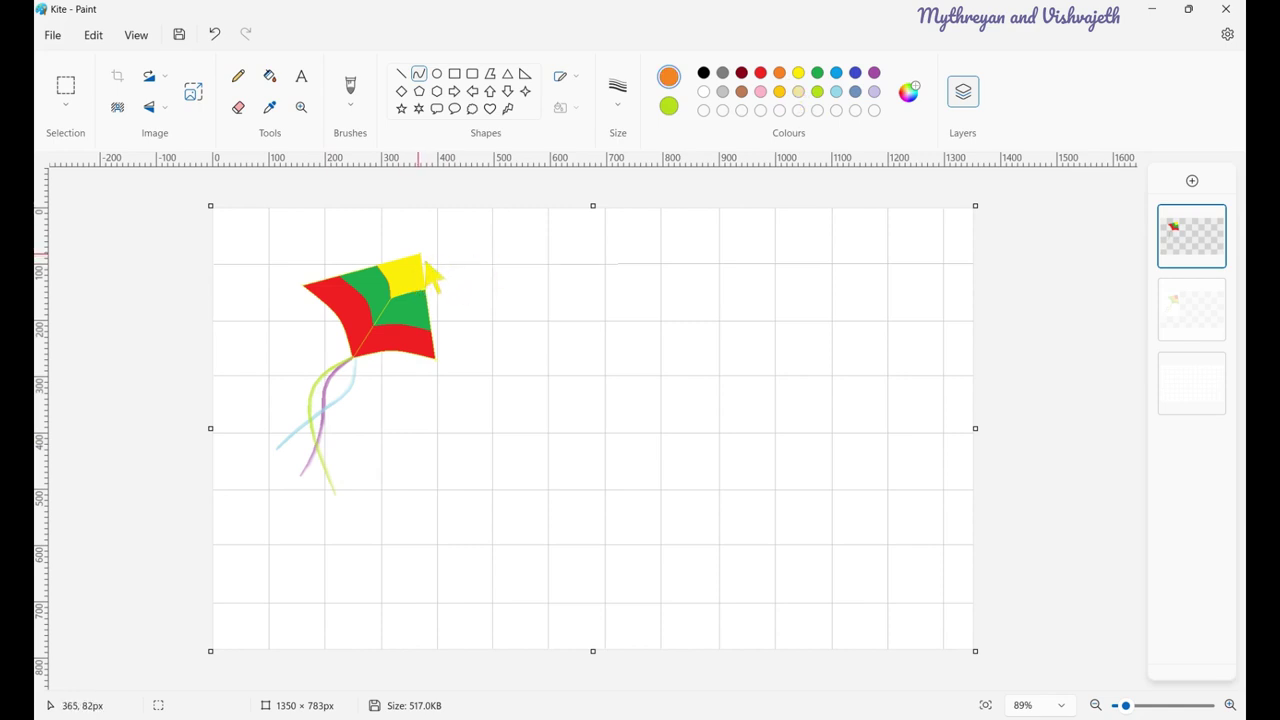
# - Draw an orange line along the kite's spine and orange curves along the yellow tip's lower boundaries
pyautogui.click(401, 73)
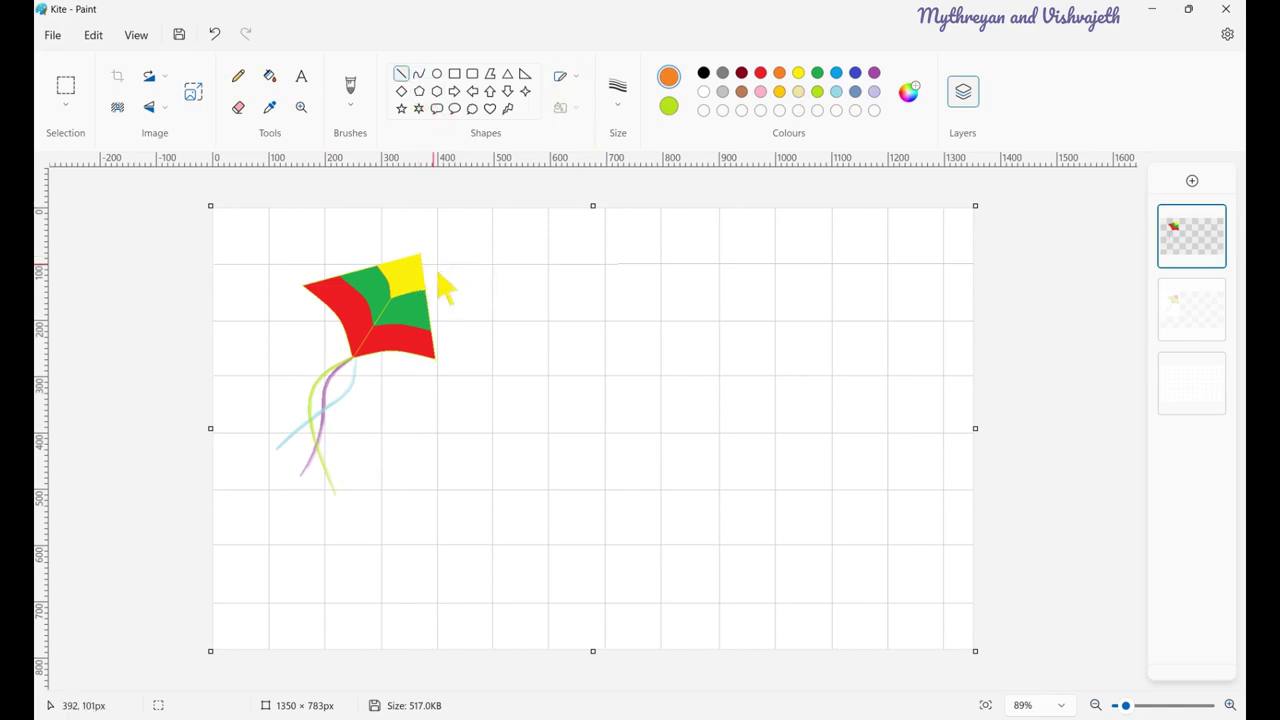
pyautogui.moveTo(421, 256); pyautogui.dragTo(362, 365)
pyautogui.hotkey('ctrl', 'z')
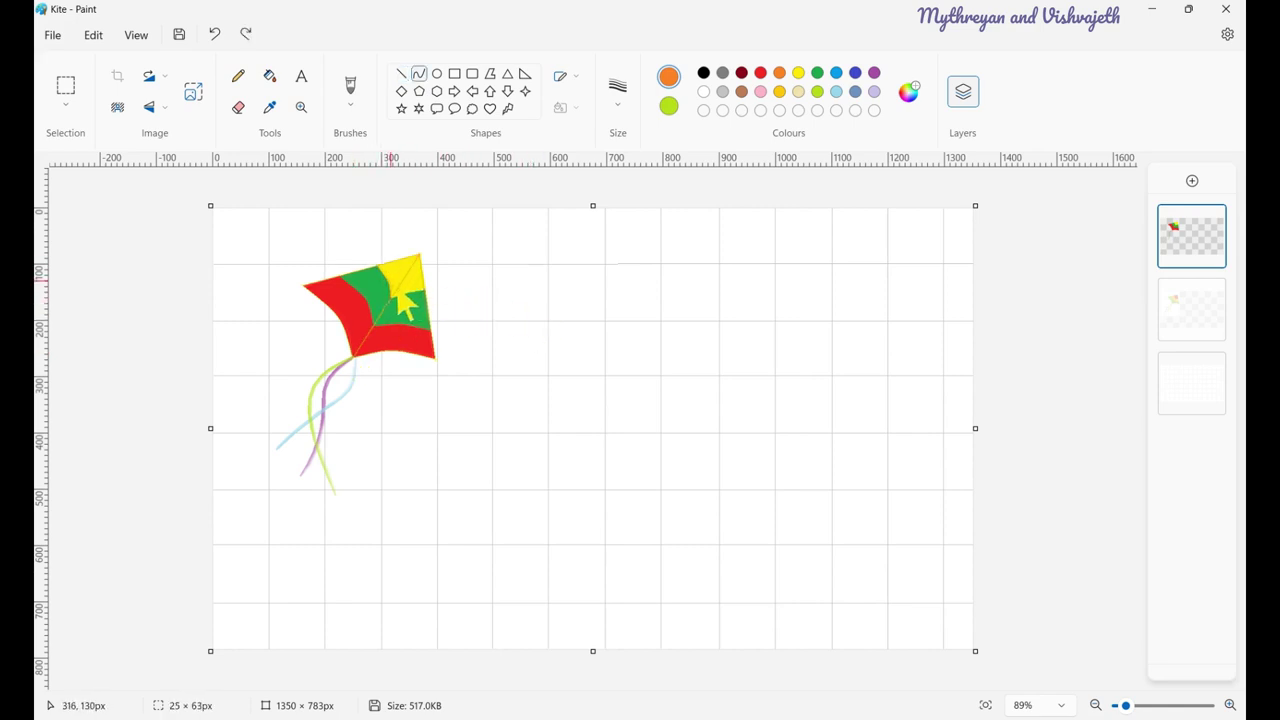
pyautogui.click(393, 288)
pyautogui.click(495, 317)
pyautogui.moveTo(394, 298); pyautogui.dragTo(426, 298)
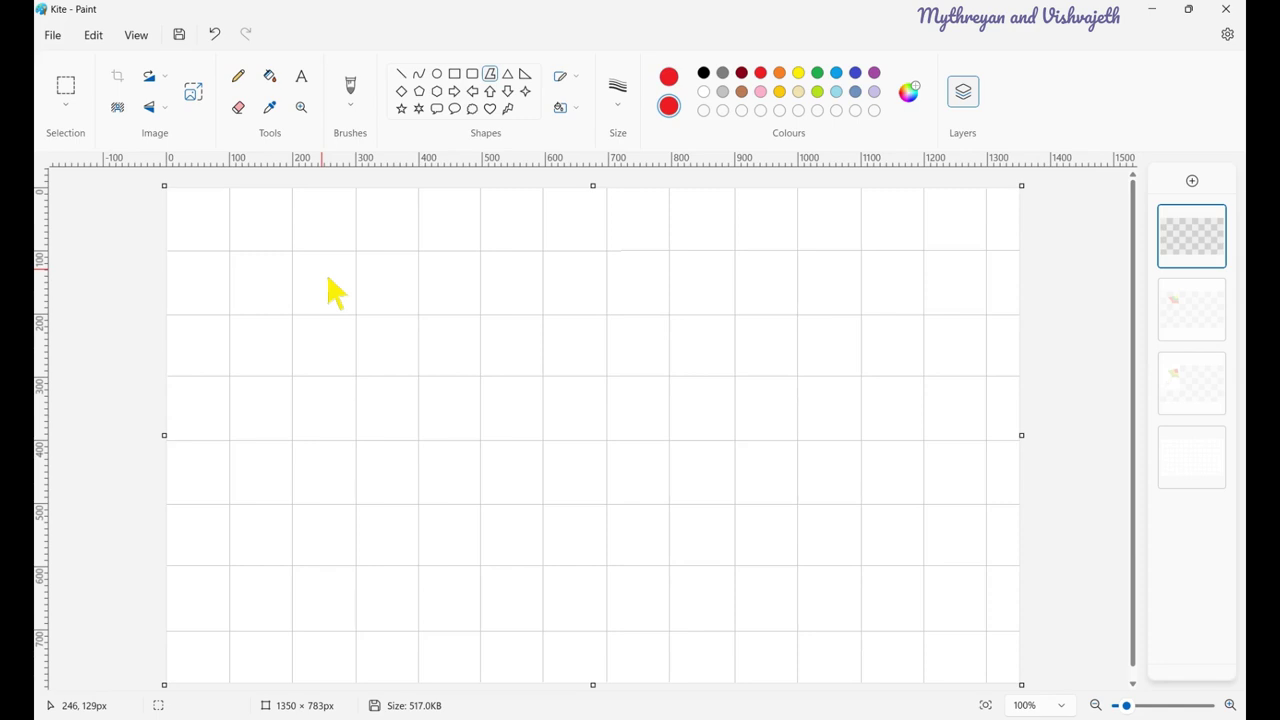
# - Draw a filled four-sided polygon about 129 × 217 px in the canvas's upper-left area and colour its fill and outline green
pyautogui.moveTo(320, 240); pyautogui.dragTo(262, 303)
pyautogui.doubleClick(288, 374)
pyautogui.moveTo(333, 329); pyautogui.dragTo(348, 328)
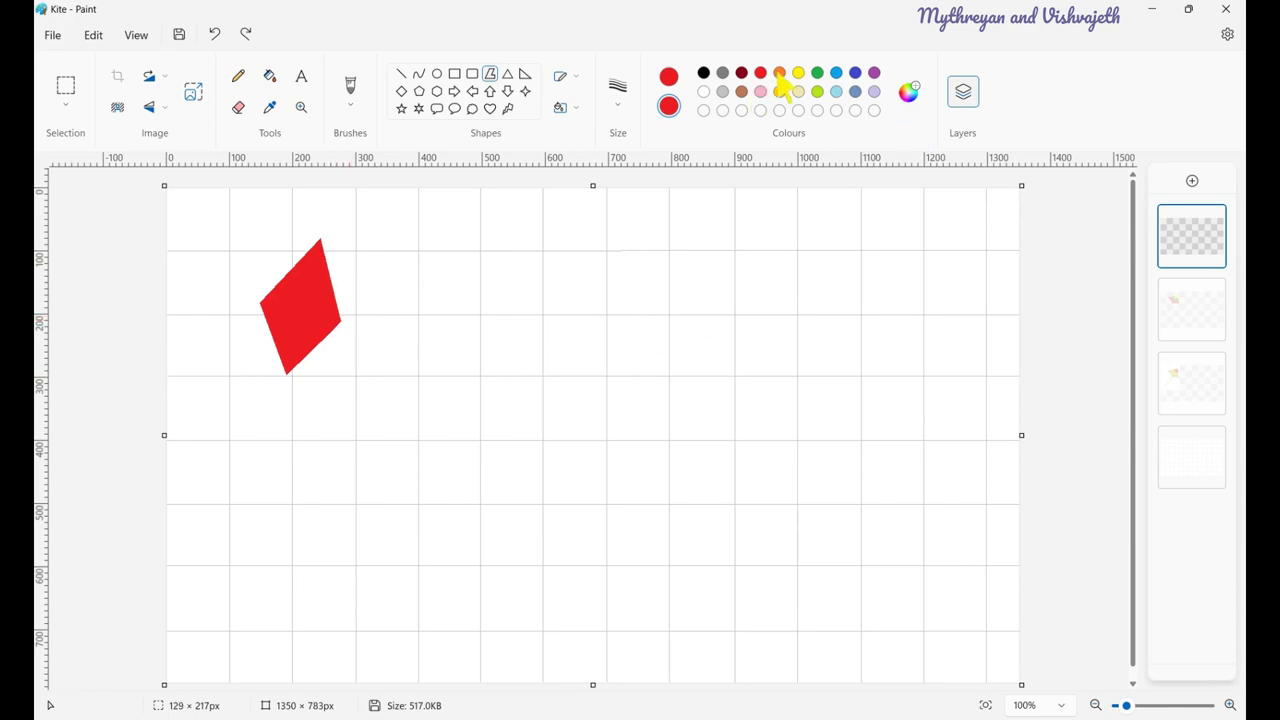
pyautogui.rightClick(817, 73)
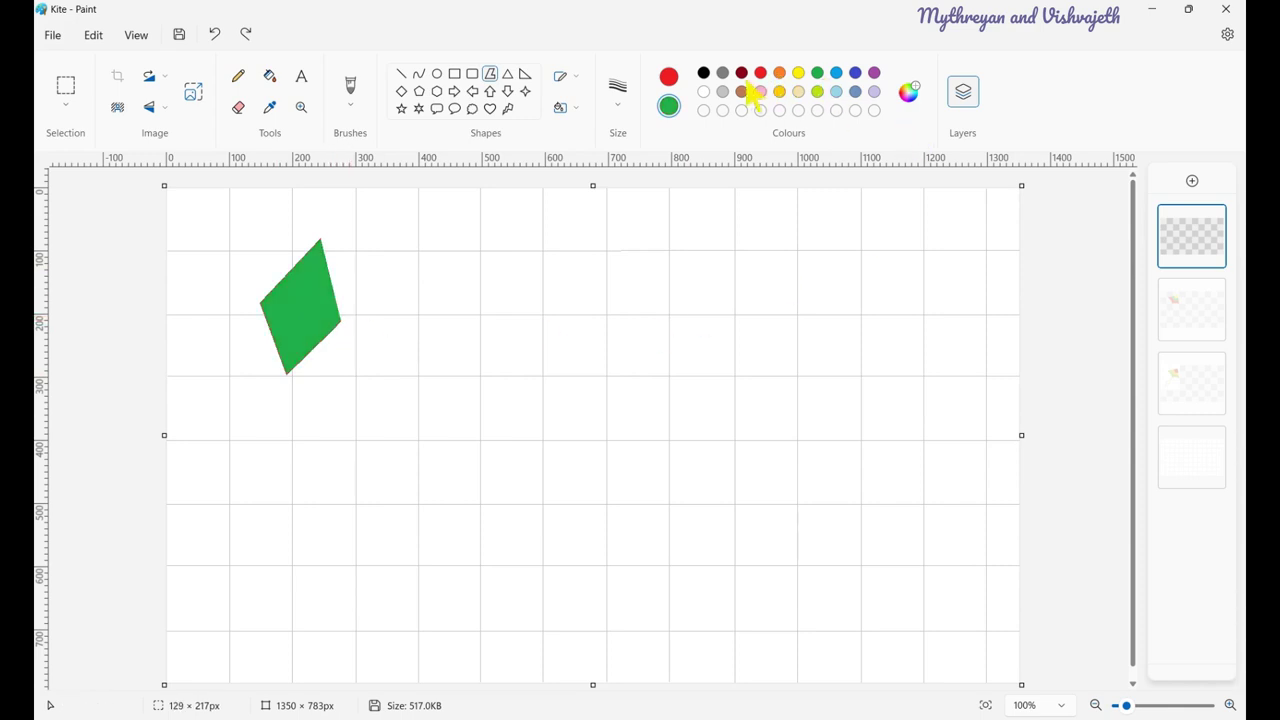
pyautogui.click(668, 76)
pyautogui.click(817, 73)
# - Draw a filled red triangle over the upper-left quarter of the green kite, between its top corner, centre and left corner
pyautogui.click(401, 74)
pyautogui.click(489, 74)
pyautogui.click(760, 73)
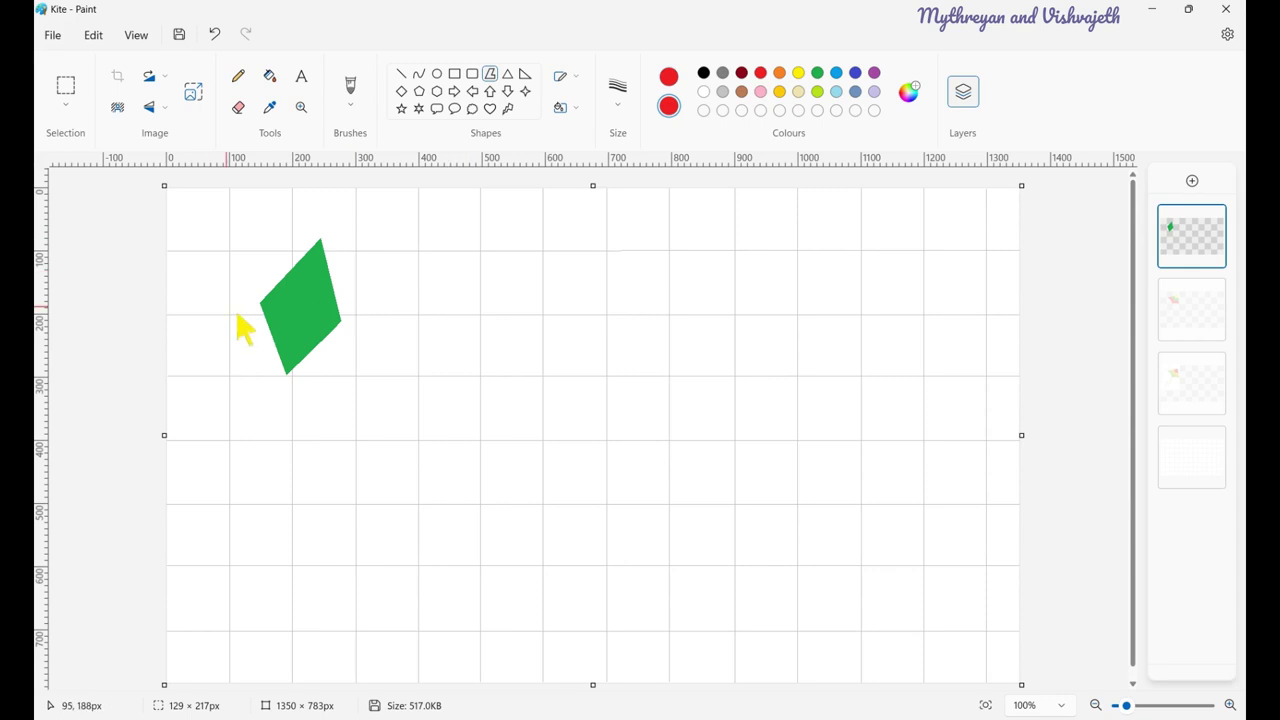
pyautogui.moveTo(321, 248); pyautogui.dragTo(309, 322)
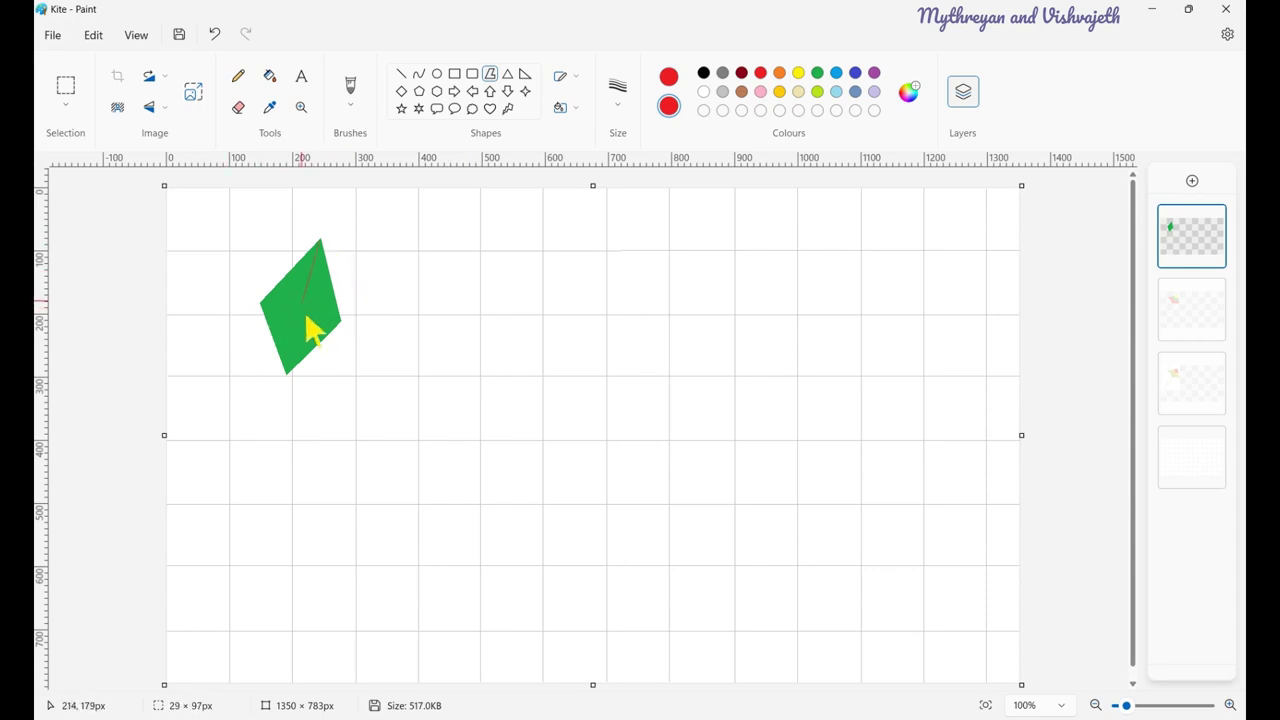
pyautogui.doubleClick(263, 304)
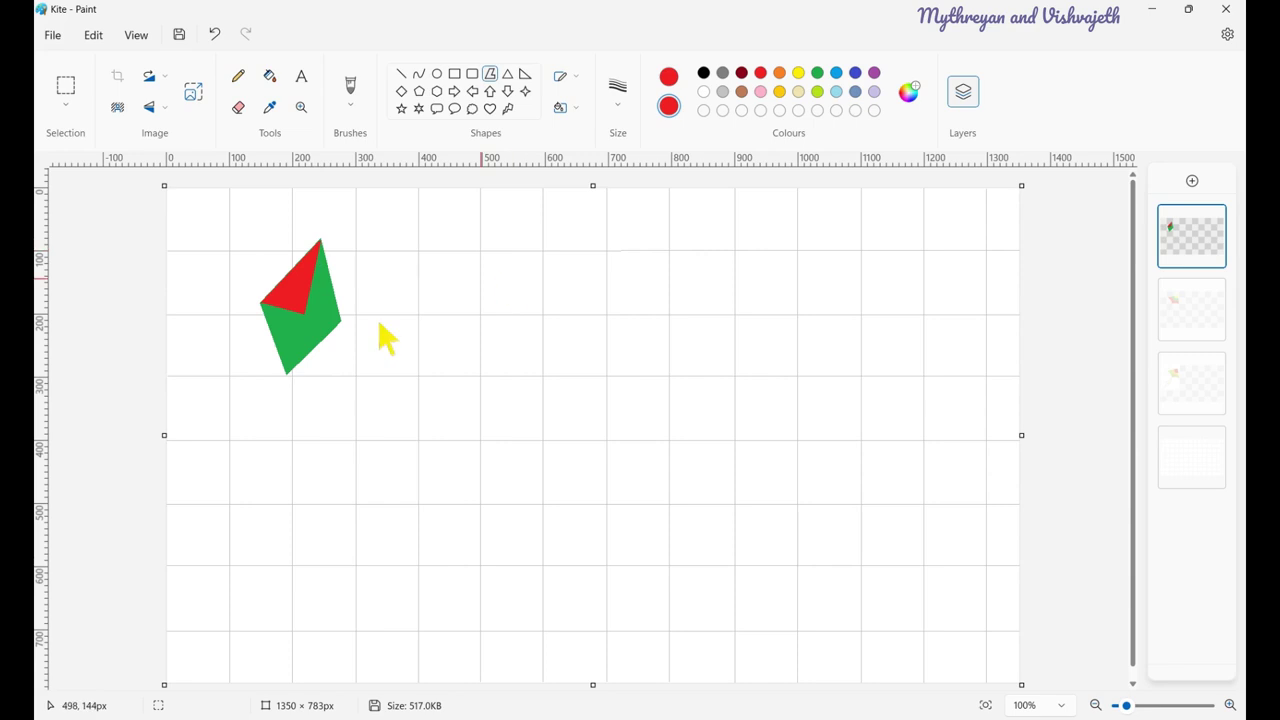
# - Cover the kite's lower-right quarter with a filled yellow triangle about 87 × 97 px
pyautogui.moveTo(307, 318); pyautogui.dragTo(288, 373)
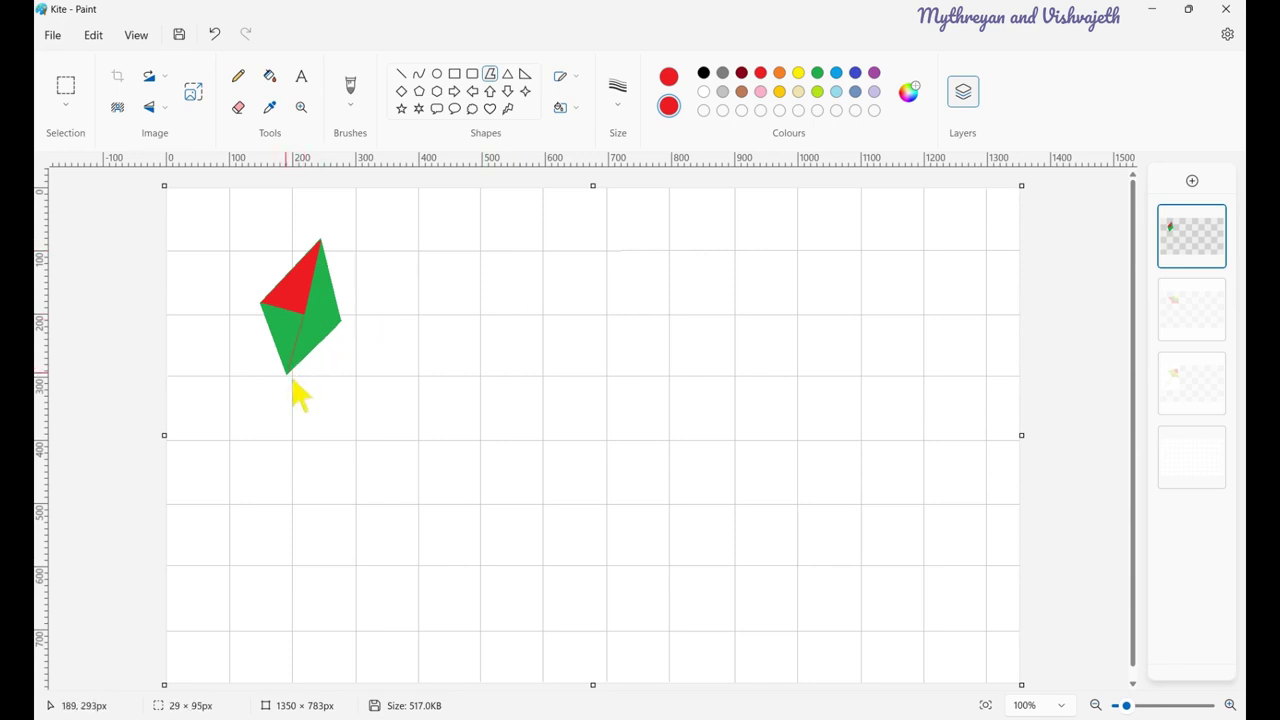
pyautogui.doubleClick(341, 321)
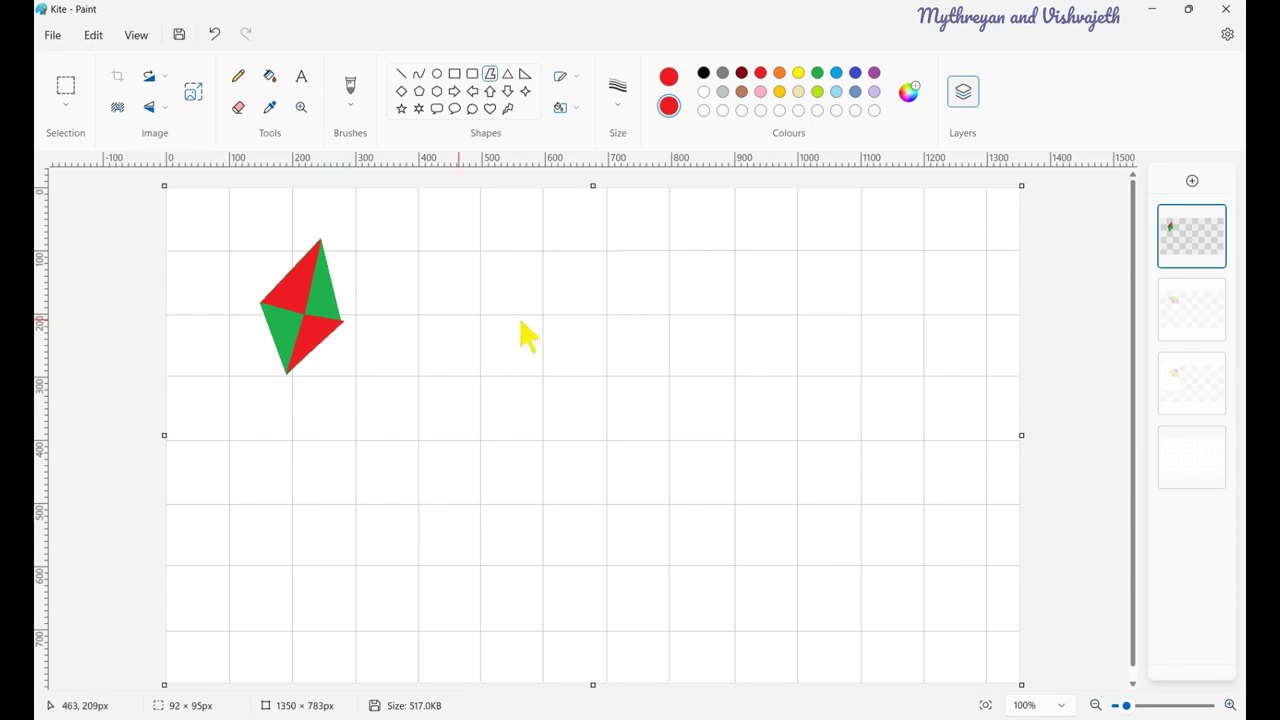
pyautogui.click(799, 74)
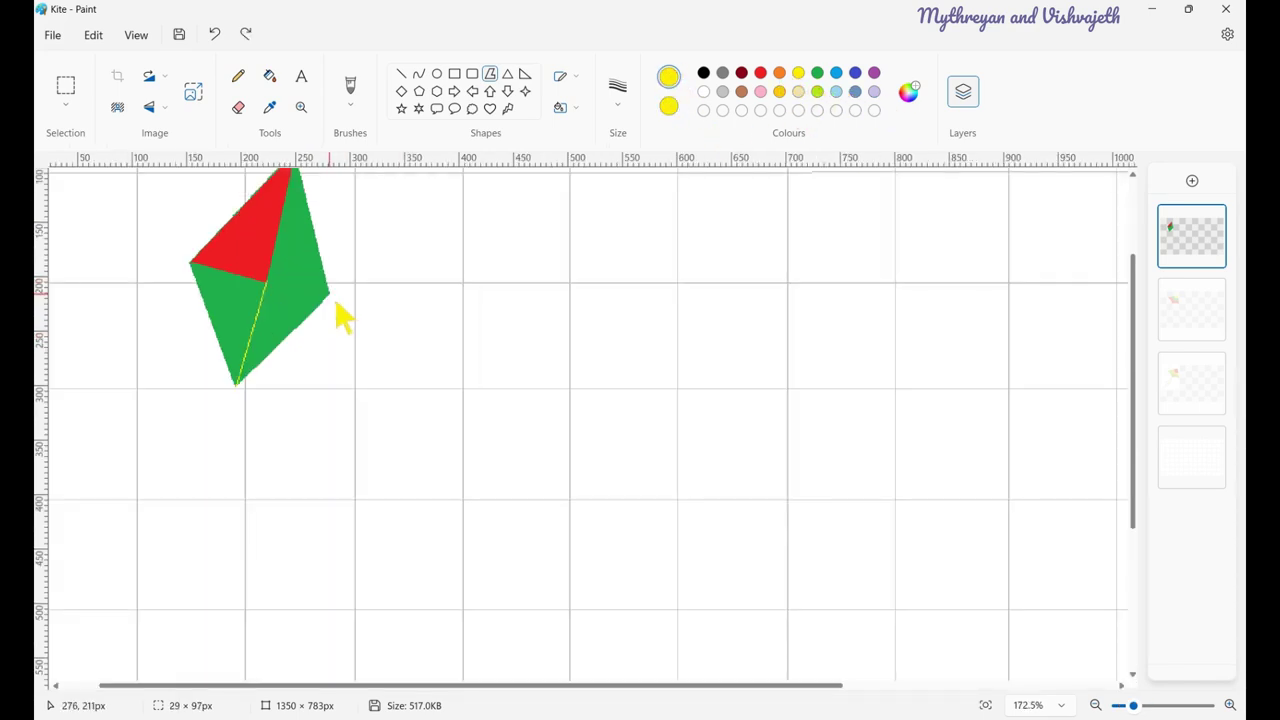
pyautogui.doubleClick(329, 296)
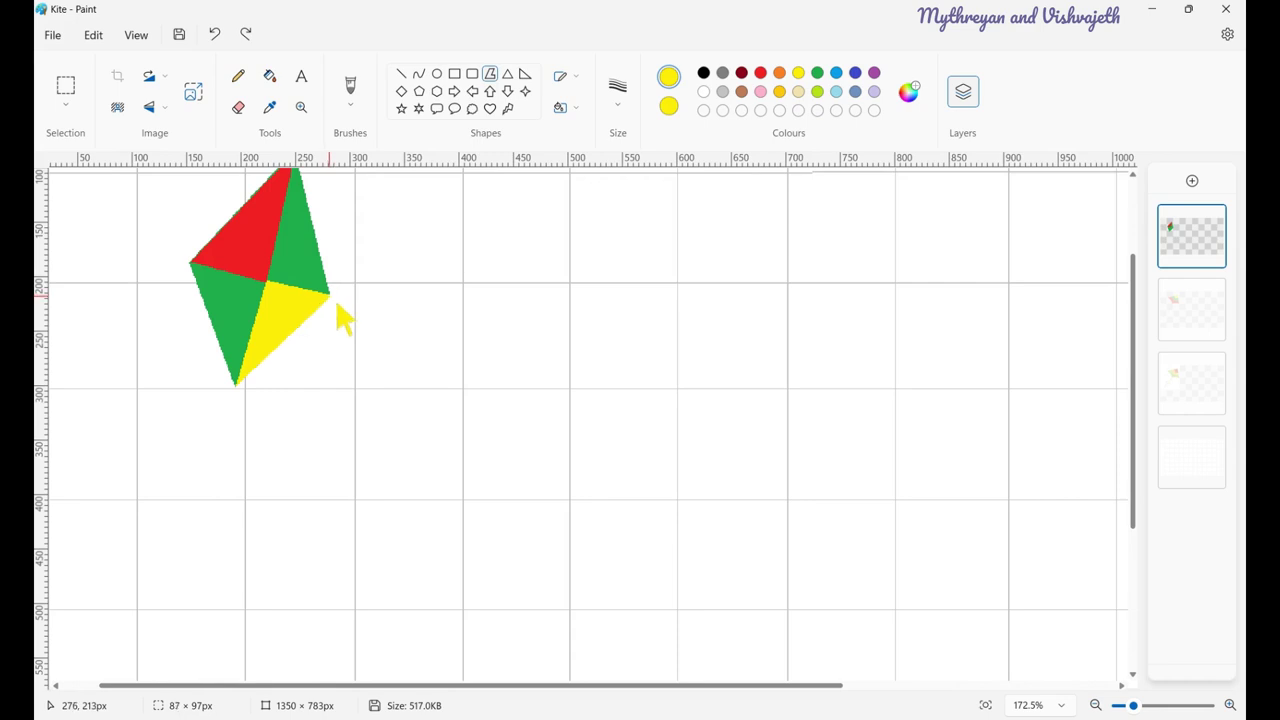
pyautogui.click(464, 352)
pyautogui.scroll(-3, 466, 356)
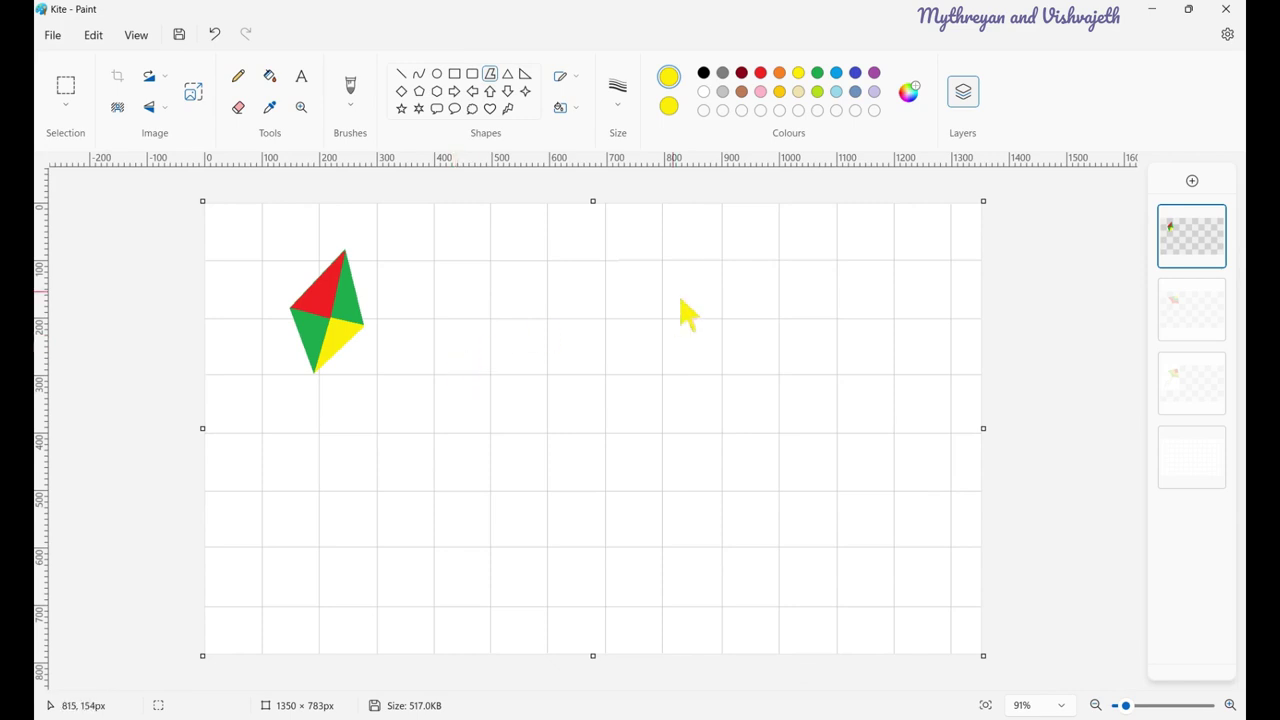
# - Draw a green line about 127 × 32 px across the kite from its left corner to its right corner
pyautogui.click(617, 92)
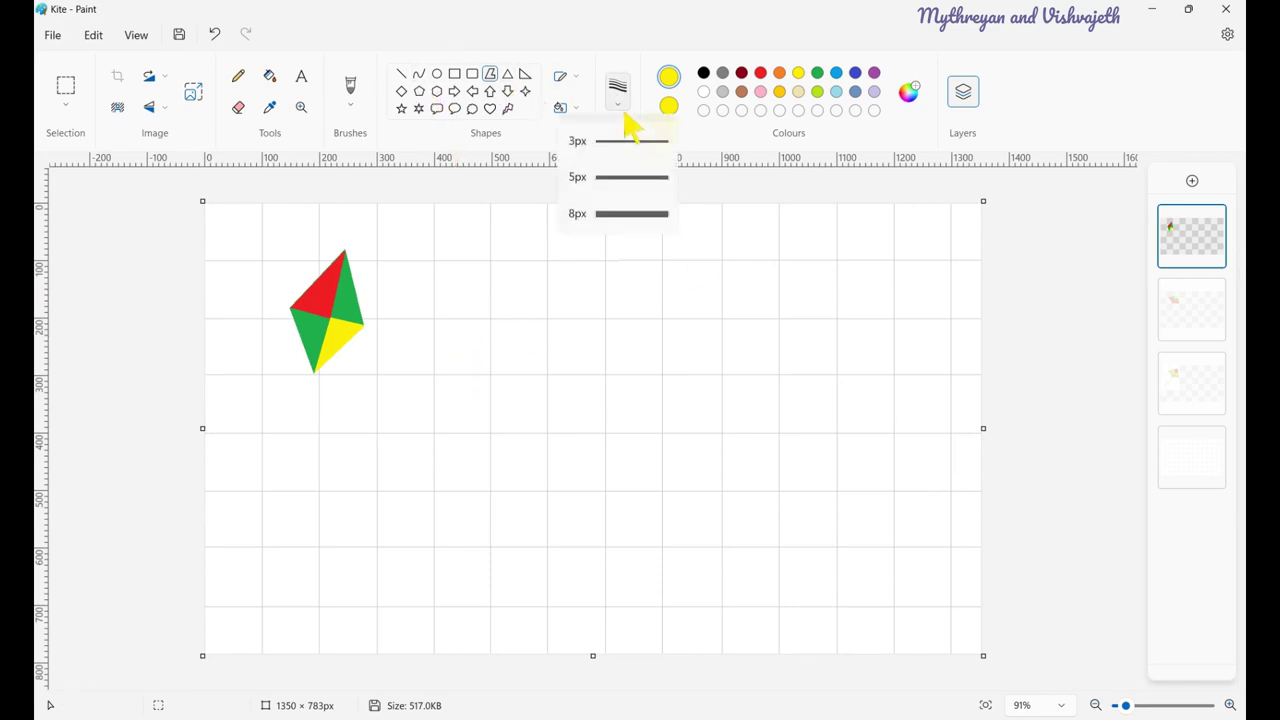
pyautogui.click(676, 88)
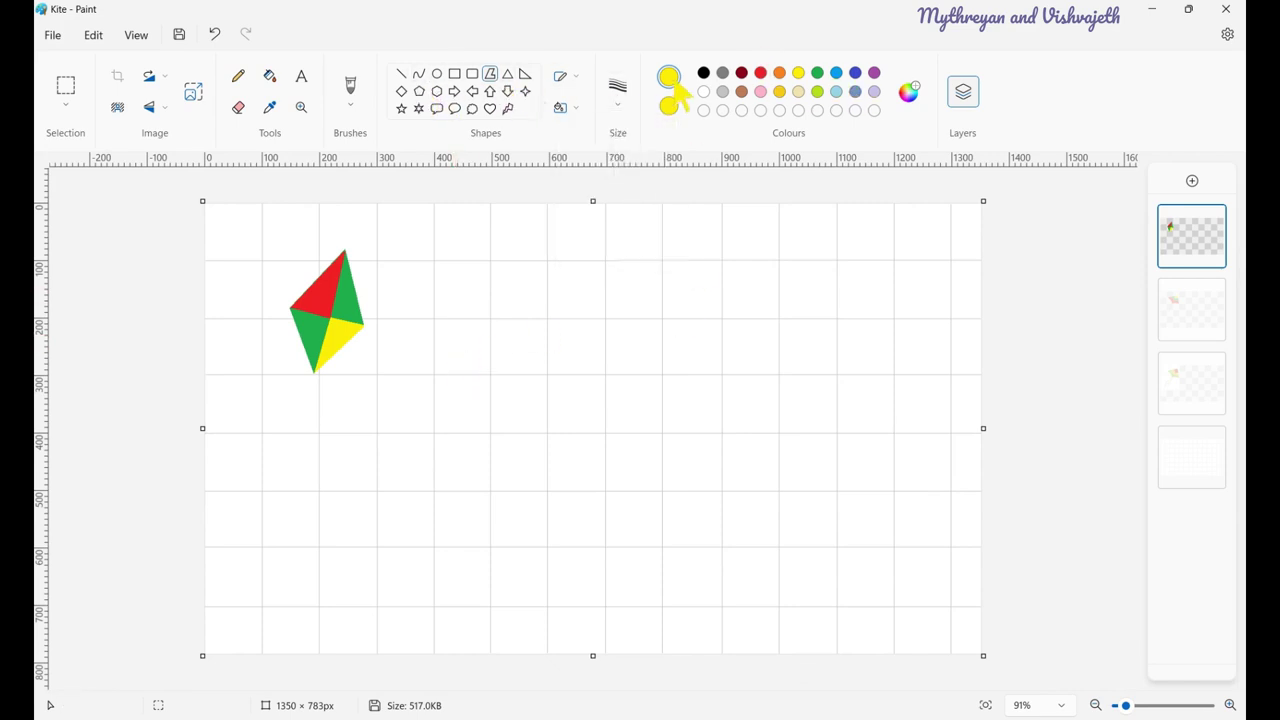
pyautogui.click(819, 74)
pyautogui.click(672, 110)
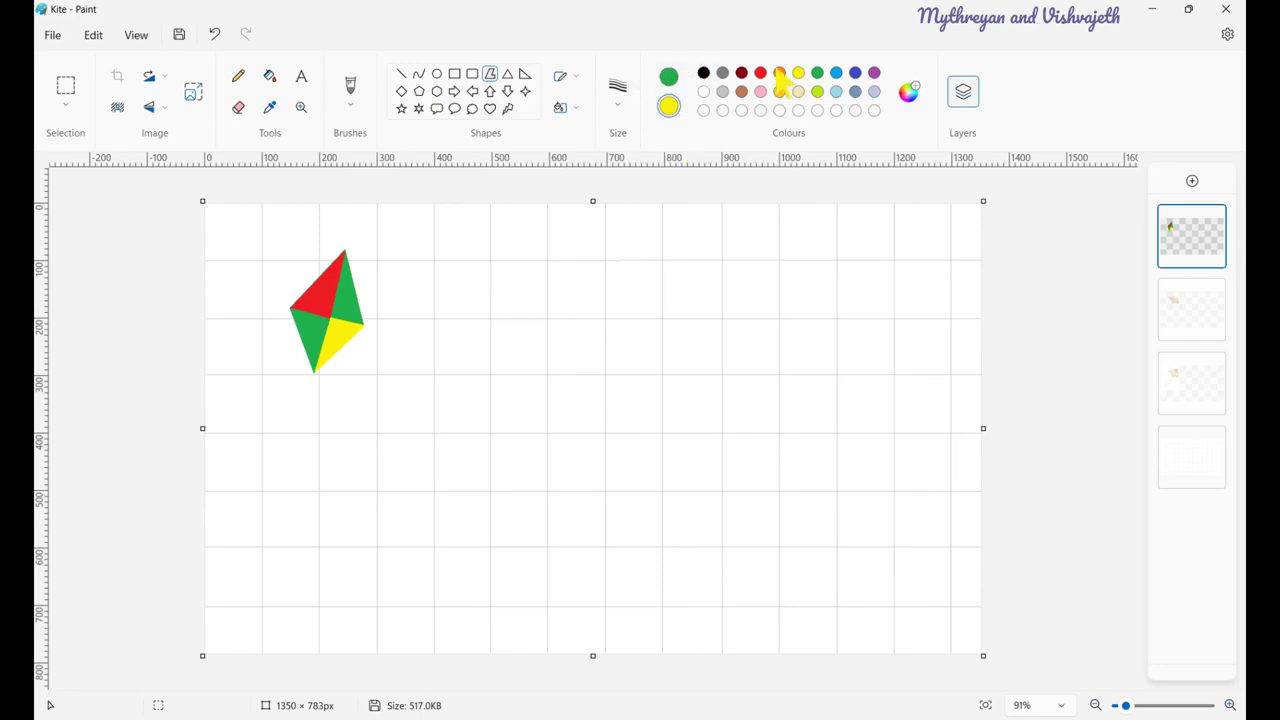
pyautogui.click(817, 73)
pyautogui.moveTo(291, 308); pyautogui.dragTo(368, 325)
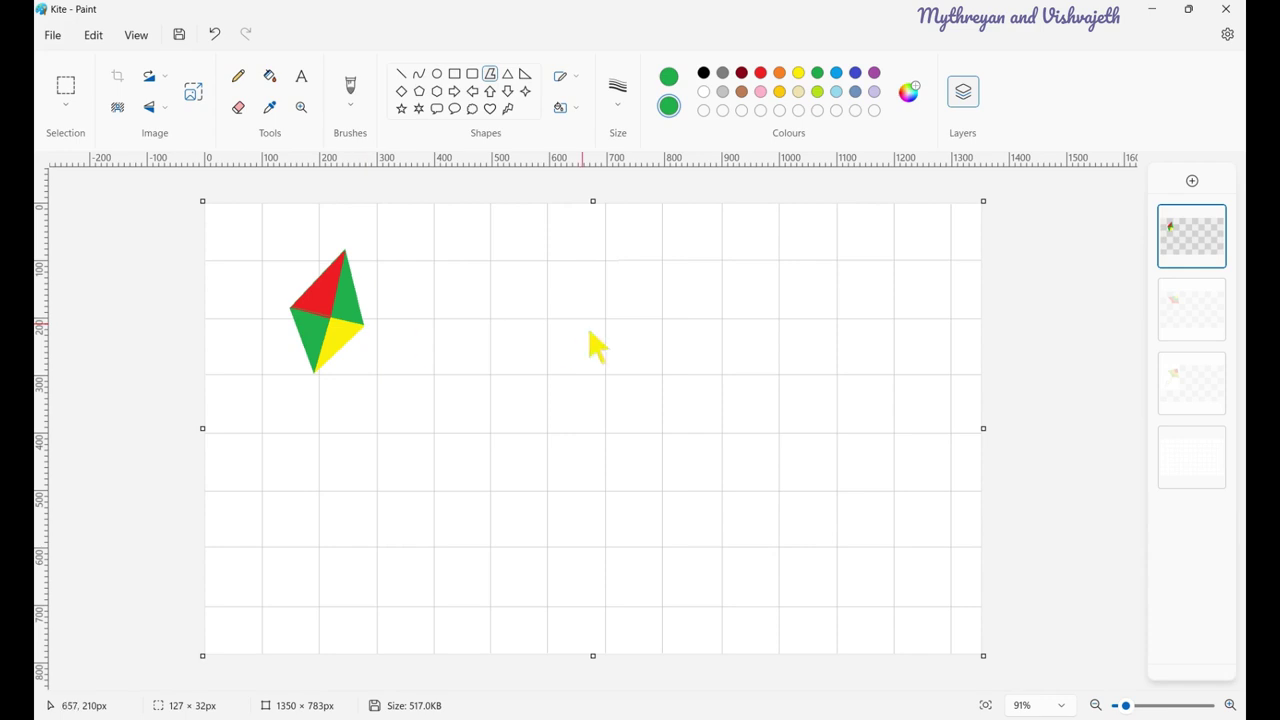
pyautogui.click(270, 78)
# - Start a green curve about 93 × 190 px down from the kite's lower corner, with a watercolour brush outline and 8 px size
pyautogui.click(669, 105)
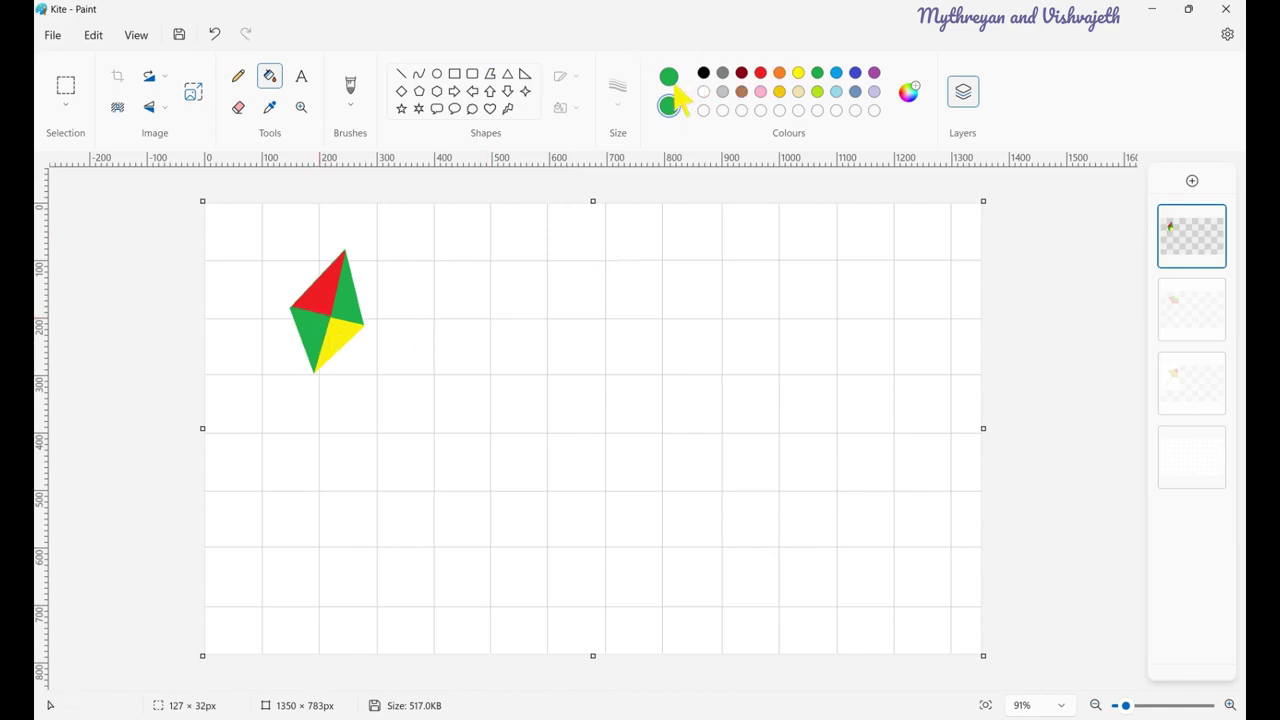
pyautogui.click(419, 74)
pyautogui.click(566, 78)
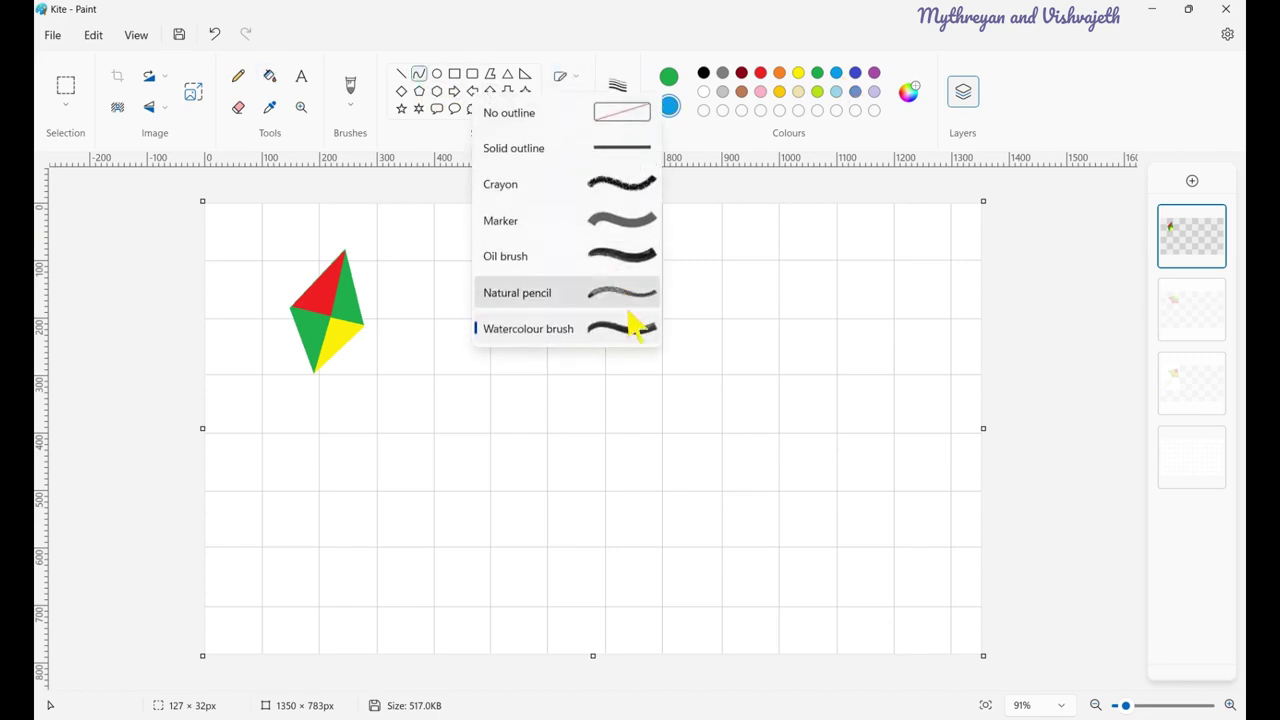
pyautogui.click(628, 329)
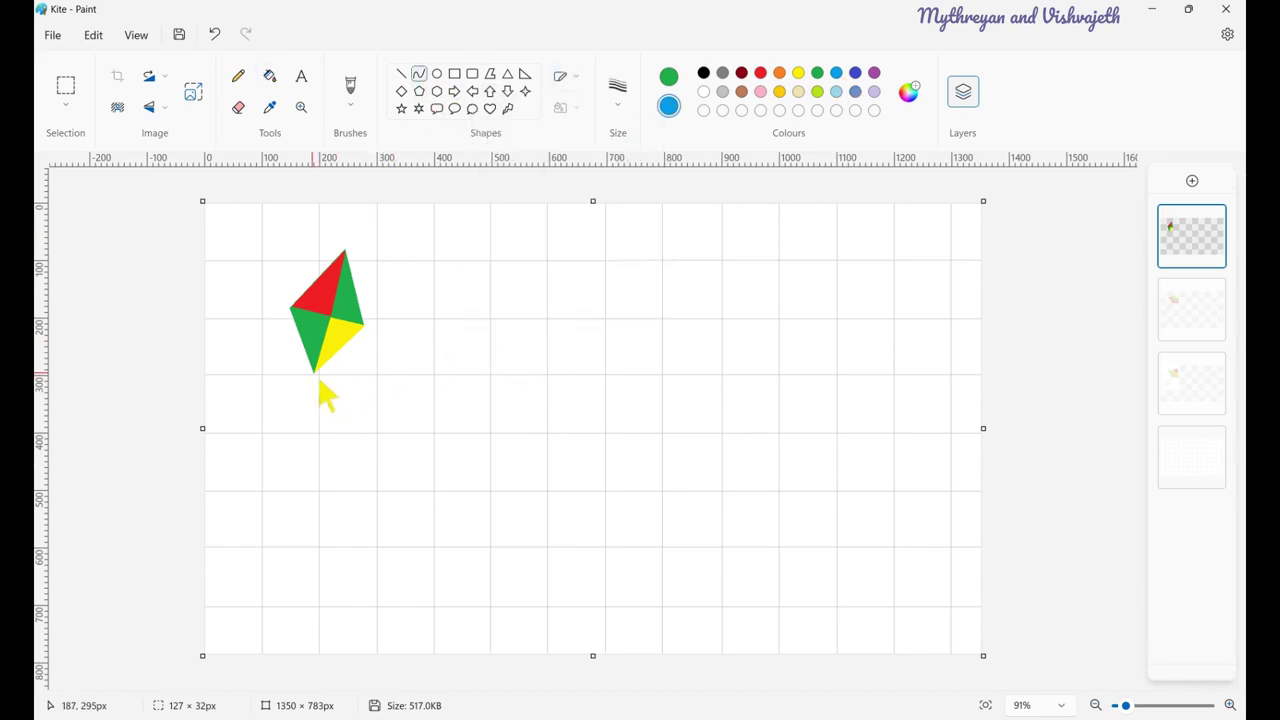
pyautogui.moveTo(318, 378); pyautogui.dragTo(260, 482)
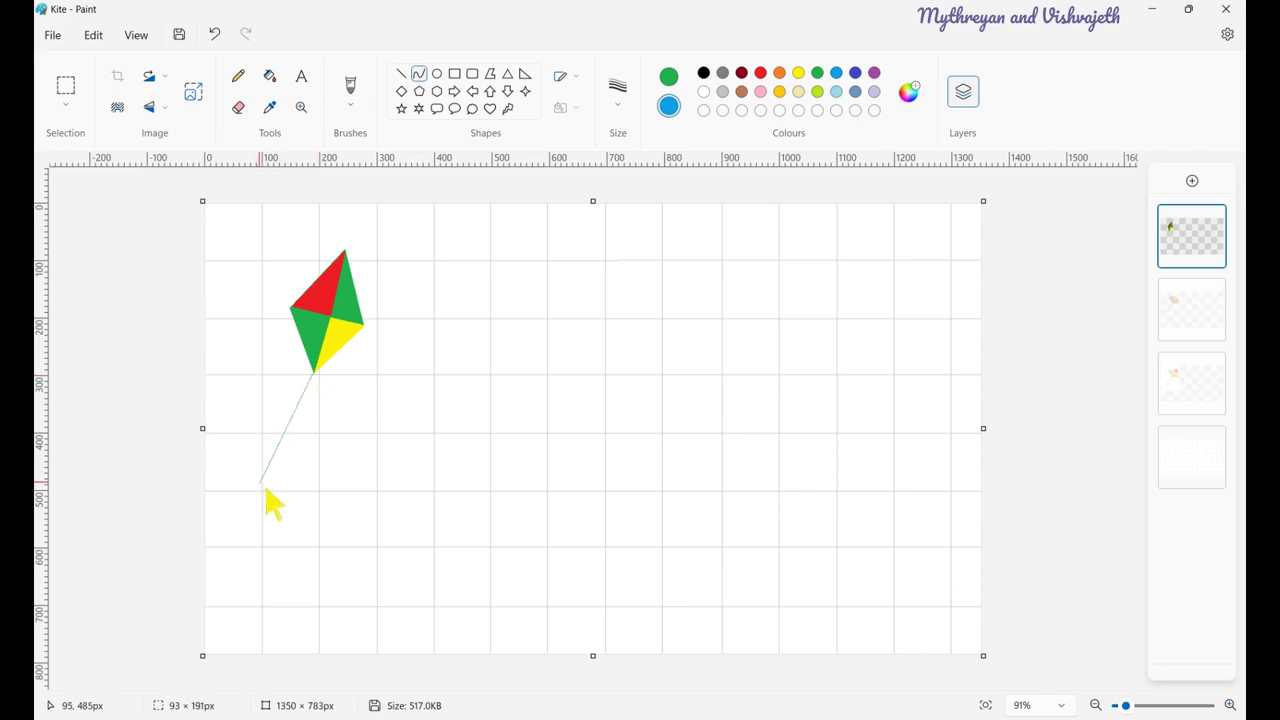
pyautogui.click(620, 100)
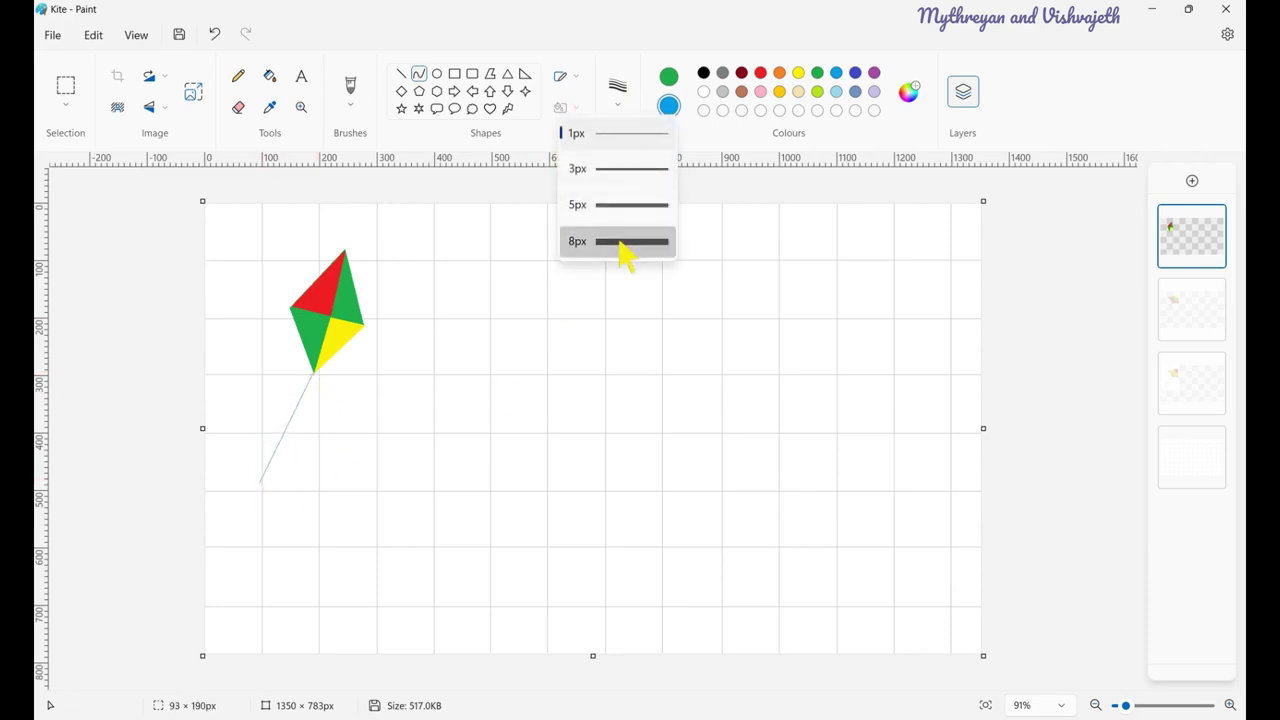
pyautogui.click(629, 245)
# - Bend the green line into a wavy tail and keep its watercolour brush outline
pyautogui.click(567, 77)
pyautogui.click(632, 332)
pyautogui.moveTo(314, 423)
pyautogui.mouseDown()
pyautogui.moveTo(286, 409)
pyautogui.moveTo(285, 437)
pyautogui.moveTo(375, 474)
pyautogui.mouseUp()
pyautogui.click(836, 92)
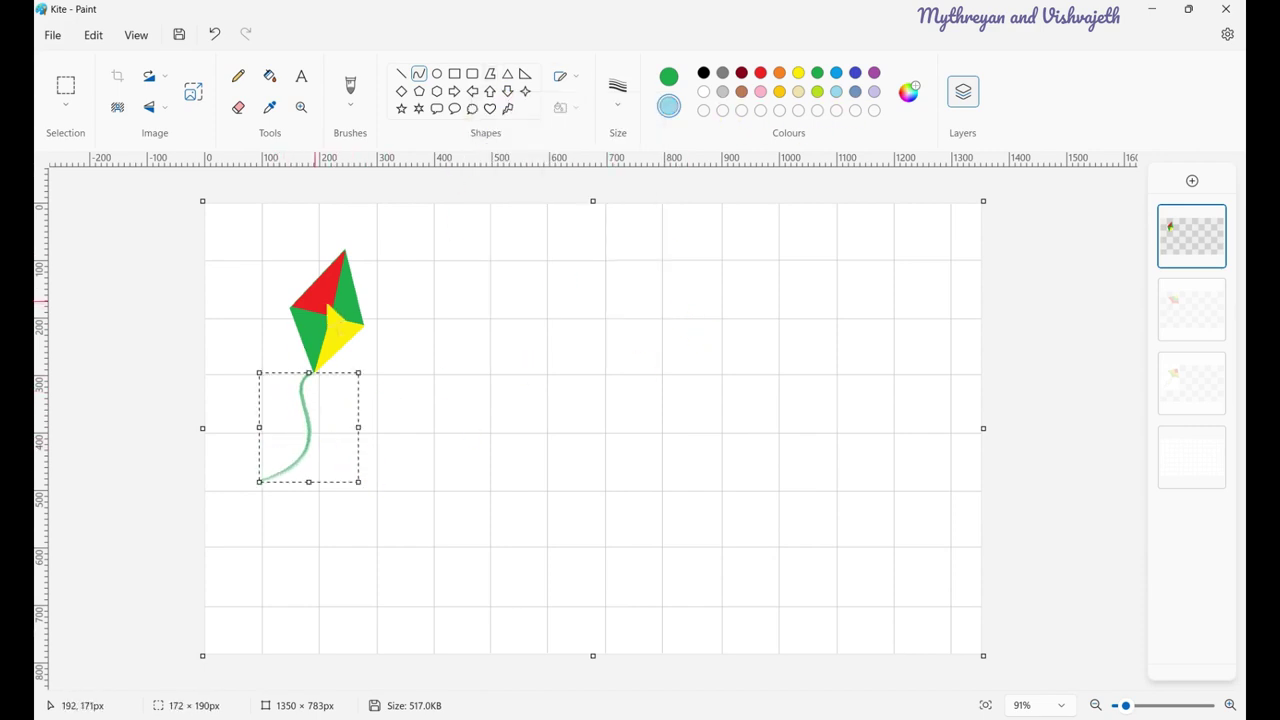
pyautogui.click(567, 77)
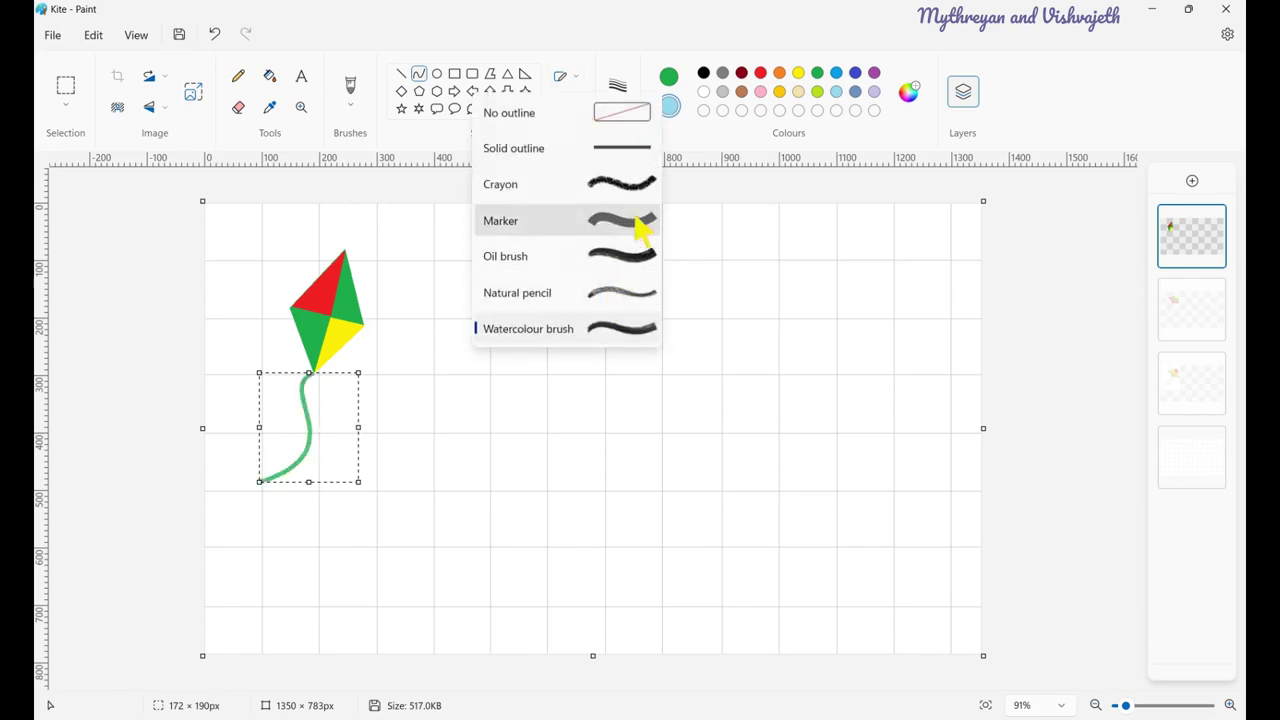
pyautogui.click(622, 343)
pyautogui.click(521, 410)
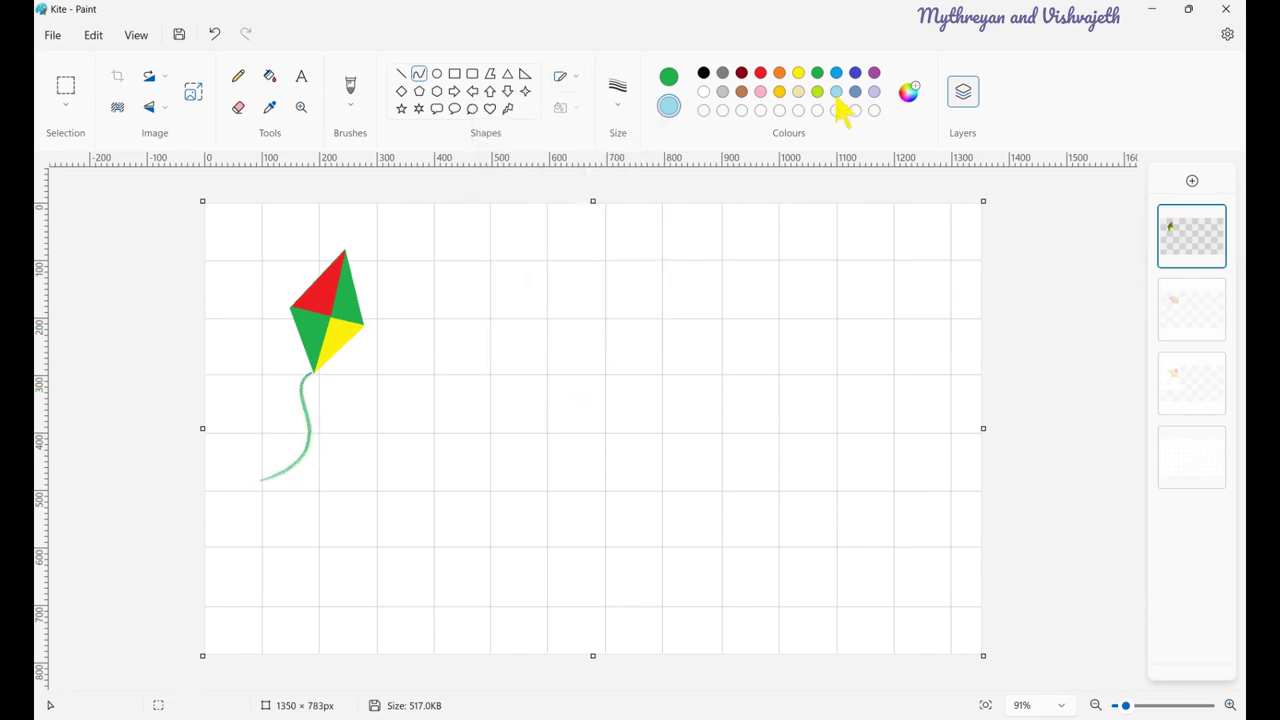
# - Draw a second wavy tail about 116 × 271 px from the kite's lower corner, crossing the green one, and colour it orange
pyautogui.click(855, 72)
pyautogui.moveTo(313, 373)
pyautogui.mouseDown()
pyautogui.moveTo(292, 452)
pyautogui.moveTo(256, 495)
pyautogui.moveTo(268, 528)
pyautogui.mouseUp()
pyautogui.moveTo(300, 447); pyautogui.dragTo(265, 449)
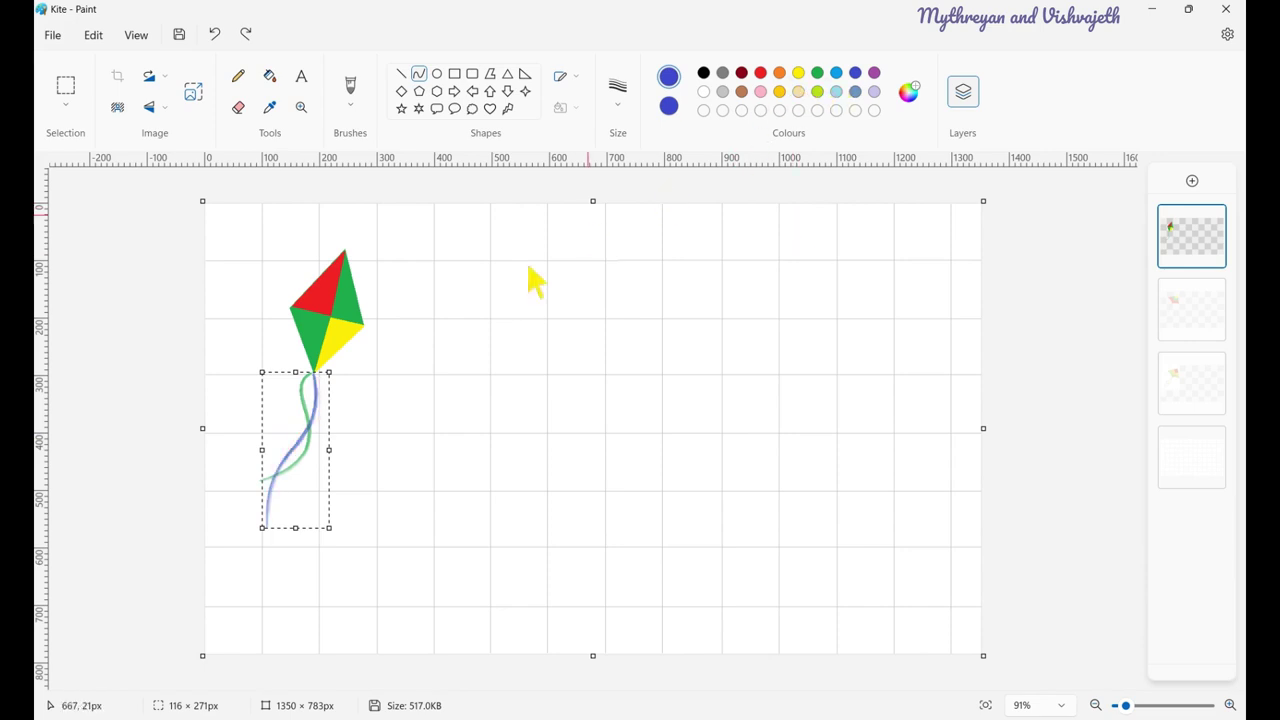
pyautogui.click(874, 72)
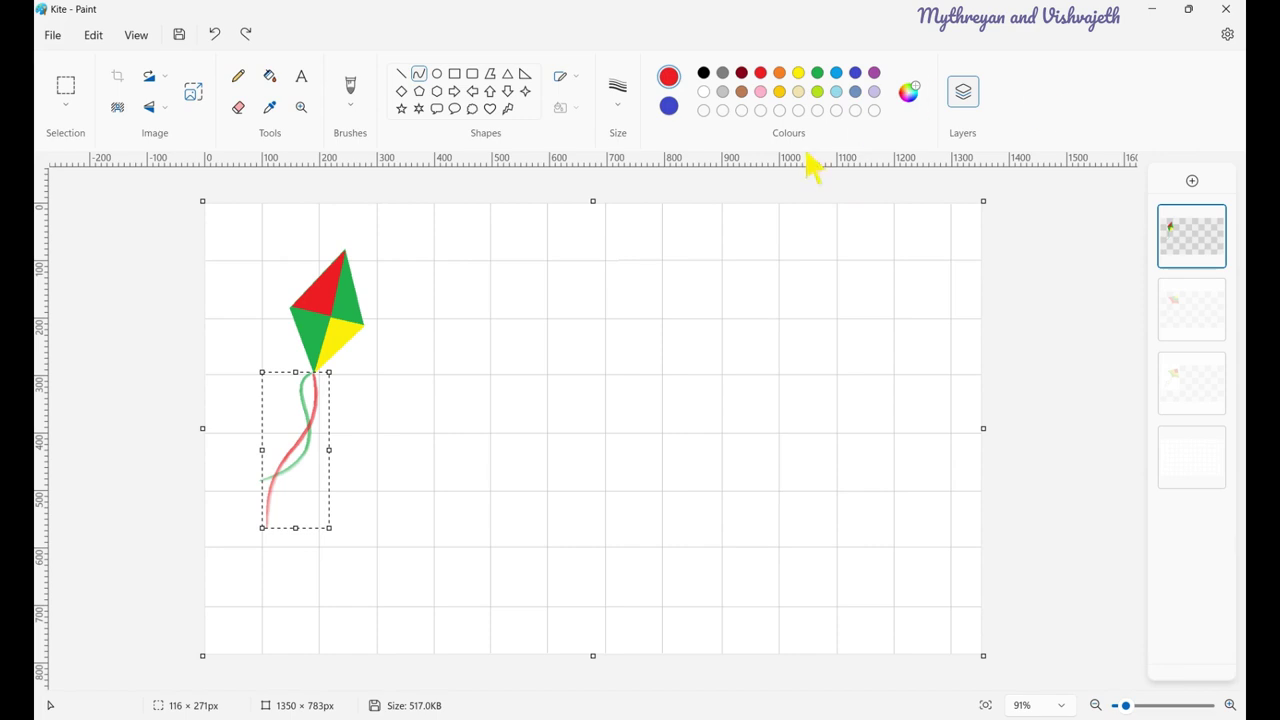
pyautogui.click(779, 76)
pyautogui.click(734, 322)
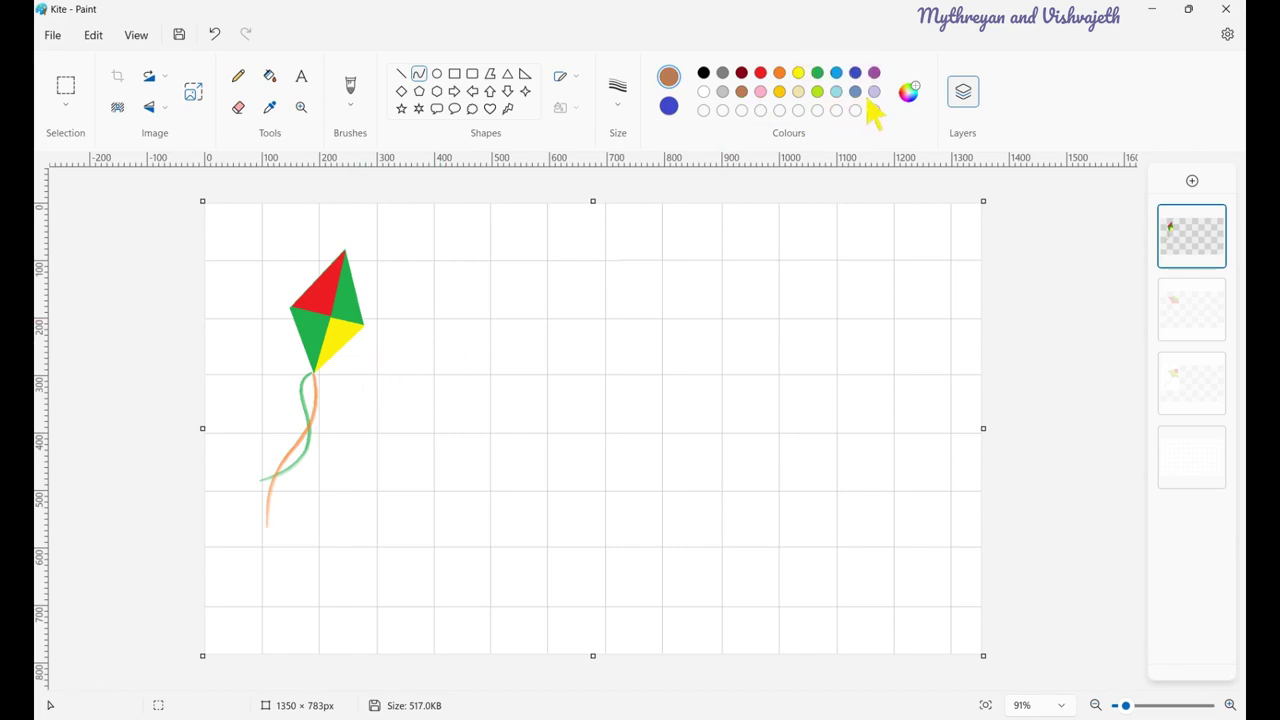
# - Add an indigo tail about 124 × 167 px from the kite's lower corner, bowing right and ending near the green tail
pyautogui.click(856, 74)
pyautogui.moveTo(319, 381)
pyautogui.mouseDown()
pyautogui.moveTo(292, 452)
pyautogui.moveTo(329, 491)
pyautogui.moveTo(322, 506)
pyautogui.moveTo(274, 494)
pyautogui.moveTo(298, 424)
pyautogui.moveTo(348, 458)
pyautogui.mouseUp()
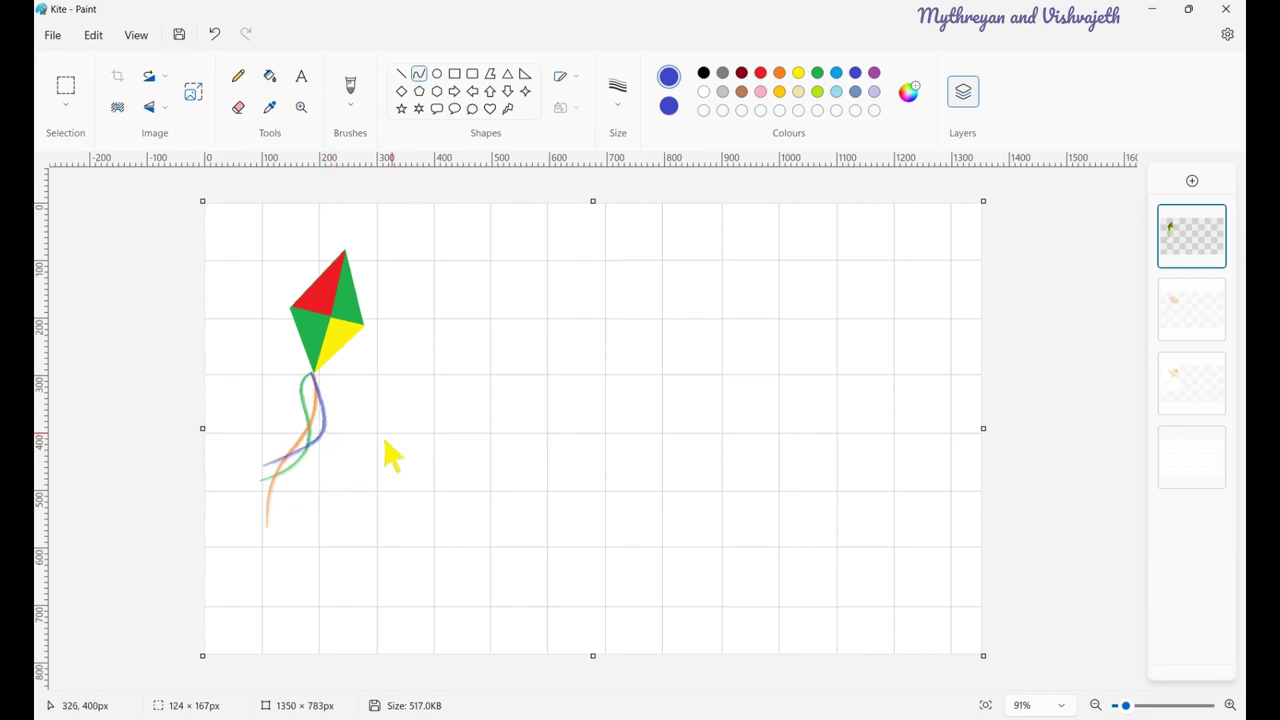
pyautogui.click(400, 443)
# - Draw a purple tail downward from the kite's lower corner
pyautogui.click(817, 72)
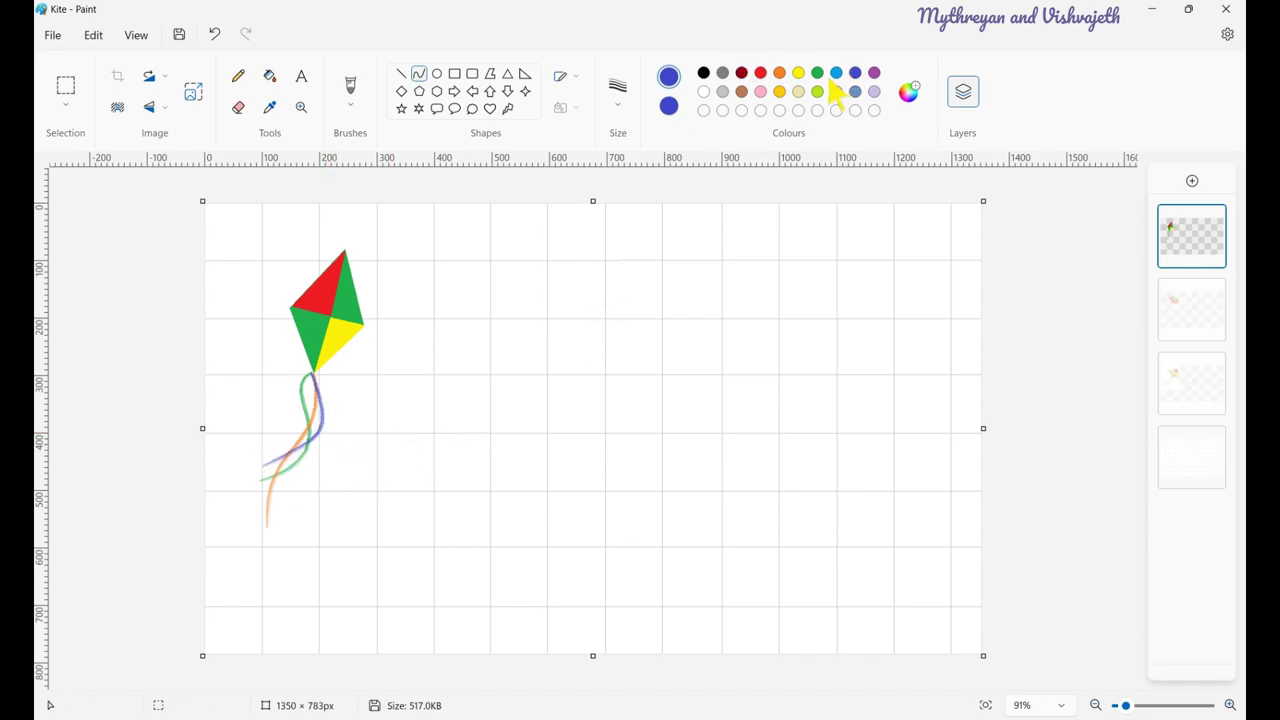
pyautogui.click(874, 73)
pyautogui.moveTo(314, 375)
pyautogui.mouseDown()
pyautogui.moveTo(286, 451)
pyautogui.moveTo(300, 580)
pyautogui.moveTo(340, 494)
pyautogui.moveTo(277, 449)
pyautogui.moveTo(290, 485)
pyautogui.mouseUp()
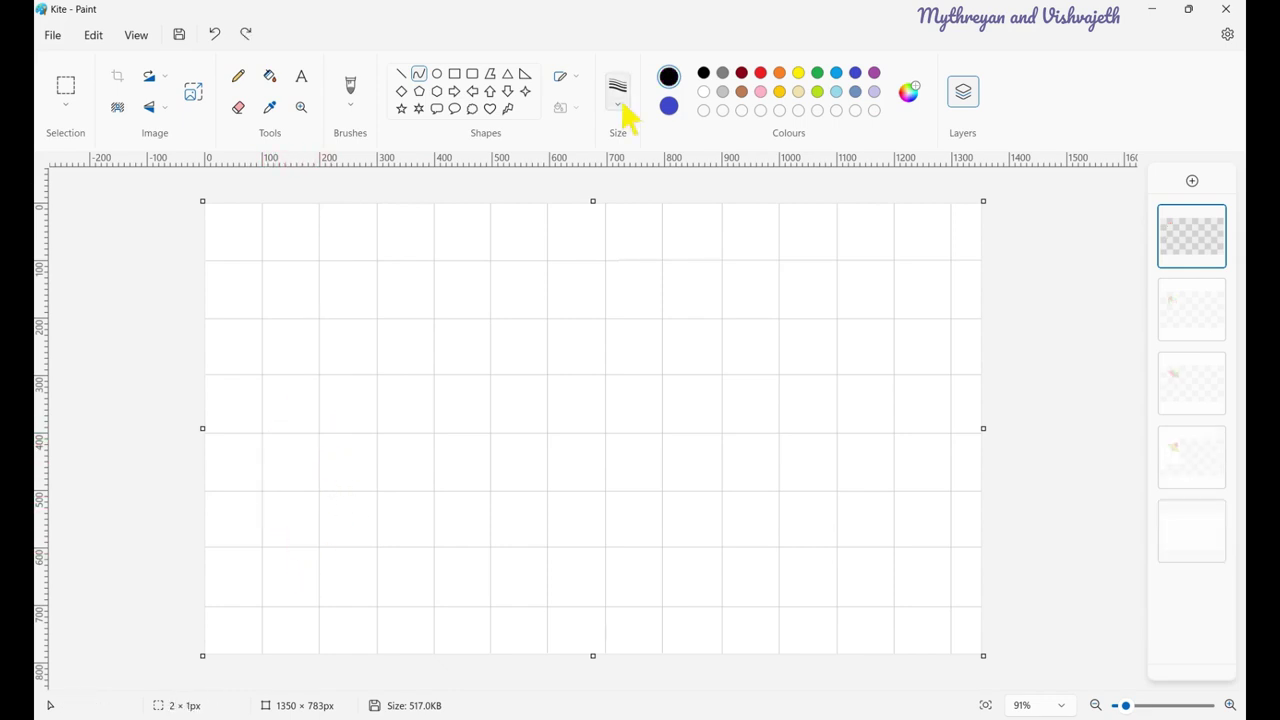
# - Draw two black 5 px curves sagging downward, the kite's upper edge about 171 × 35 px and its lower edge beneath
pyautogui.click(622, 106)
pyautogui.click(631, 209)
pyautogui.moveTo(304, 267); pyautogui.dragTo(403, 250)
pyautogui.moveTo(337, 283); pyautogui.dragTo(343, 280)
pyautogui.click(373, 290)
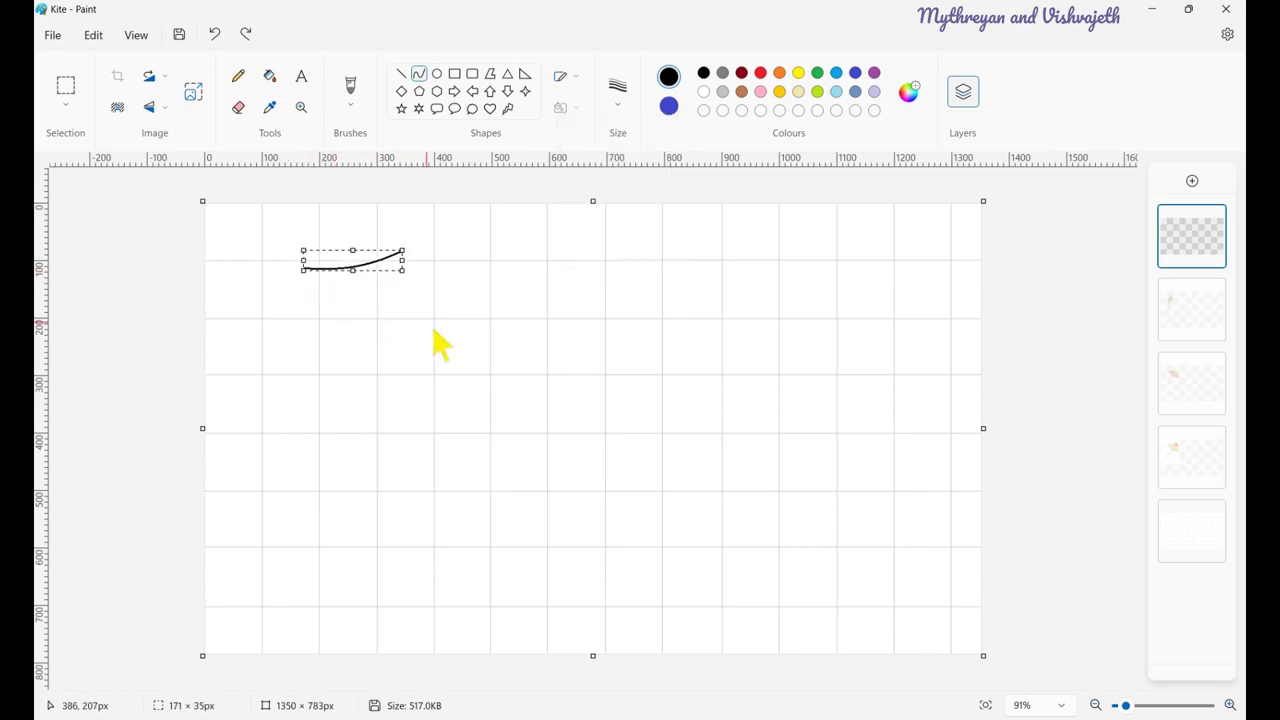
pyautogui.click(333, 375)
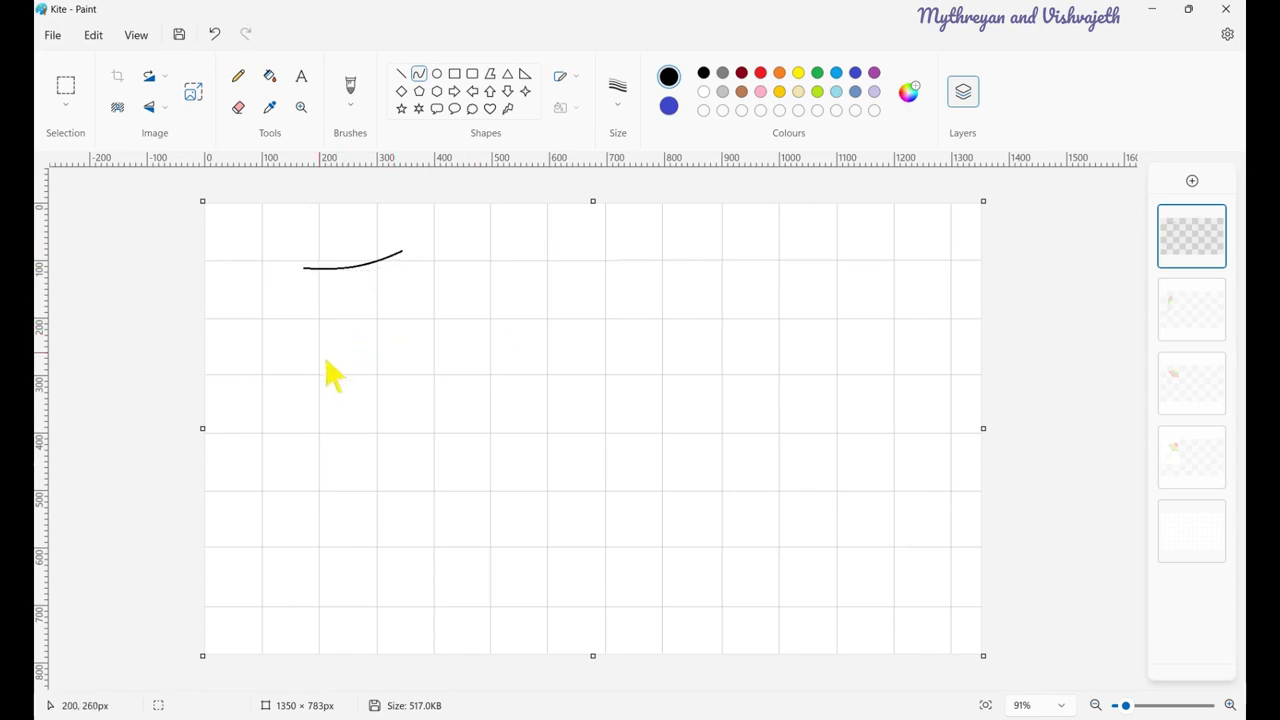
pyautogui.moveTo(317, 362); pyautogui.dragTo(434, 328)
pyautogui.moveTo(360, 352); pyautogui.dragTo(409, 366)
pyautogui.click(401, 74)
pyautogui.click(418, 74)
pyautogui.moveTo(310, 356)
pyautogui.mouseDown()
pyautogui.moveTo(313, 276)
pyautogui.moveTo(331, 326)
pyautogui.moveTo(322, 305)
pyautogui.mouseUp()
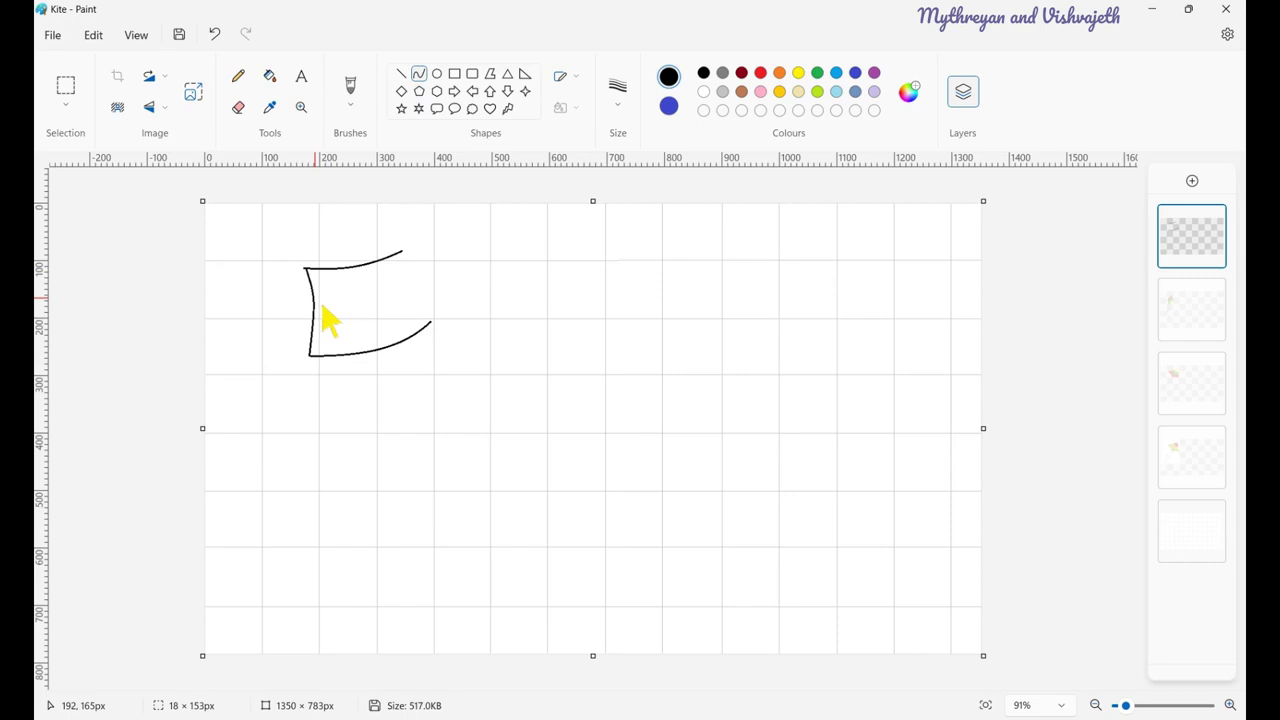
pyautogui.hotkey('ctrl', 'z')
# - Draw two crossing diagonal lines, about 156 × 181 px and 217 × 94 px, joining opposite ends of the upper and lower curves
pyautogui.click(401, 74)
pyautogui.moveTo(402, 252); pyautogui.dragTo(311, 355)
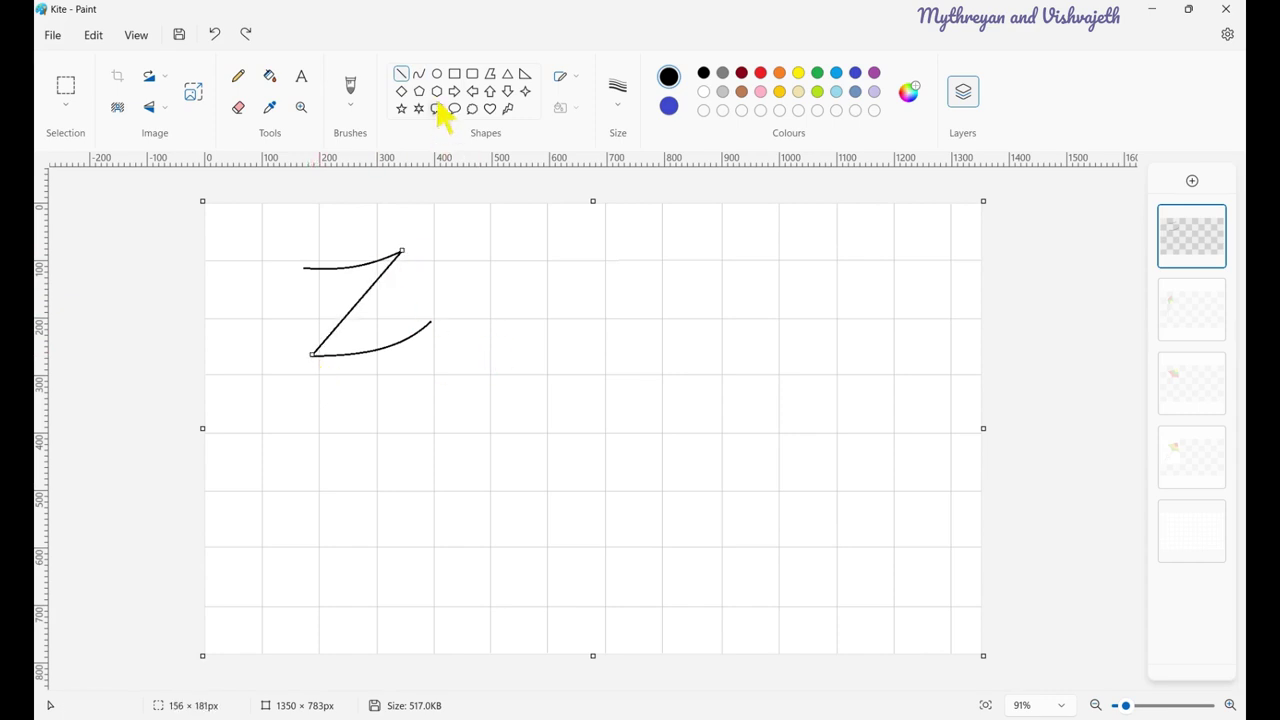
pyautogui.moveTo(305, 269); pyautogui.dragTo(435, 330)
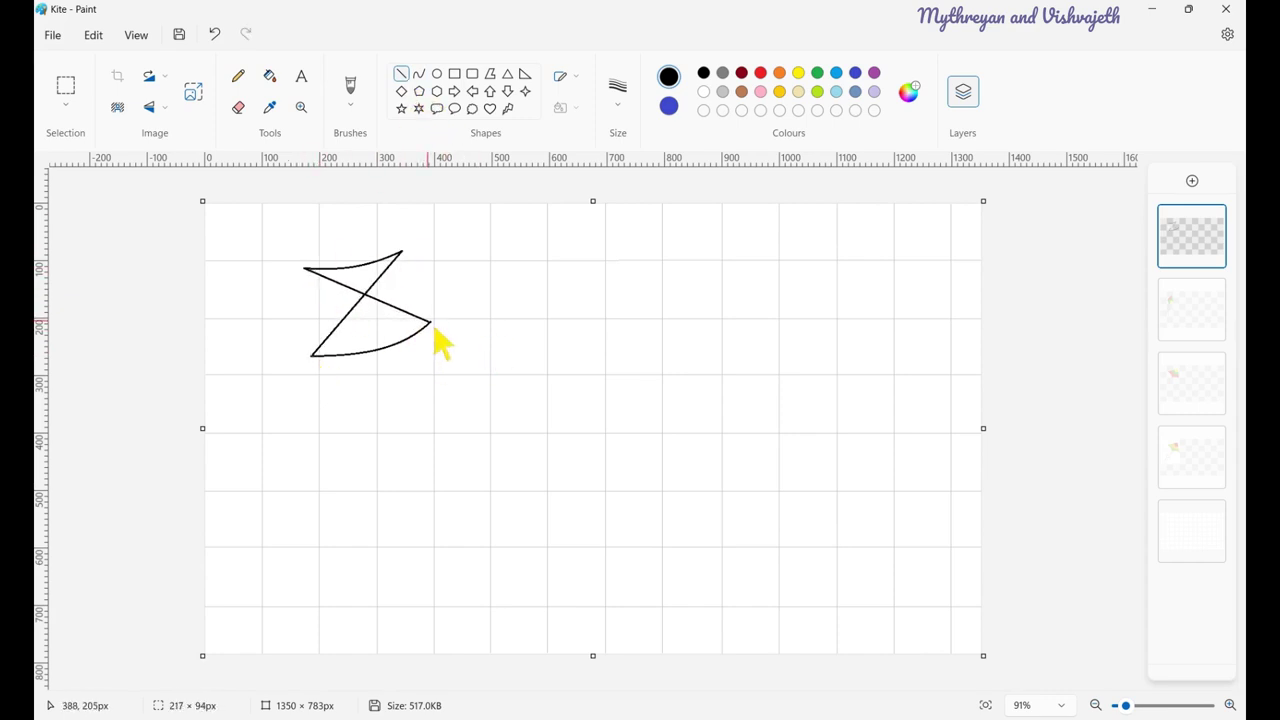
# - Close the kite outline with inward-bowing curves, about 48 × 126 px on its right side and 22 × 148 px on its left
pyautogui.click(419, 73)
pyautogui.moveTo(402, 252)
pyautogui.mouseDown()
pyautogui.moveTo(430, 322)
pyautogui.moveTo(414, 290)
pyautogui.mouseUp()
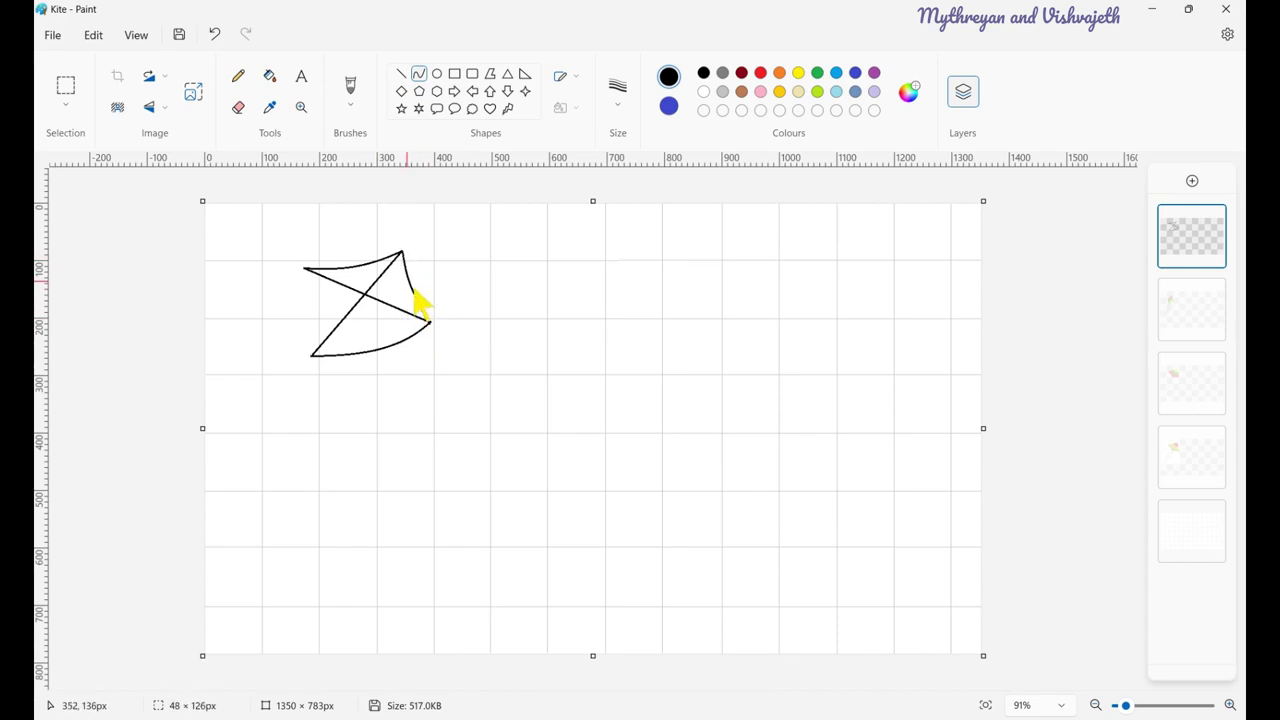
pyautogui.click(403, 284)
pyautogui.click(423, 76)
pyautogui.moveTo(304, 268); pyautogui.dragTo(319, 325)
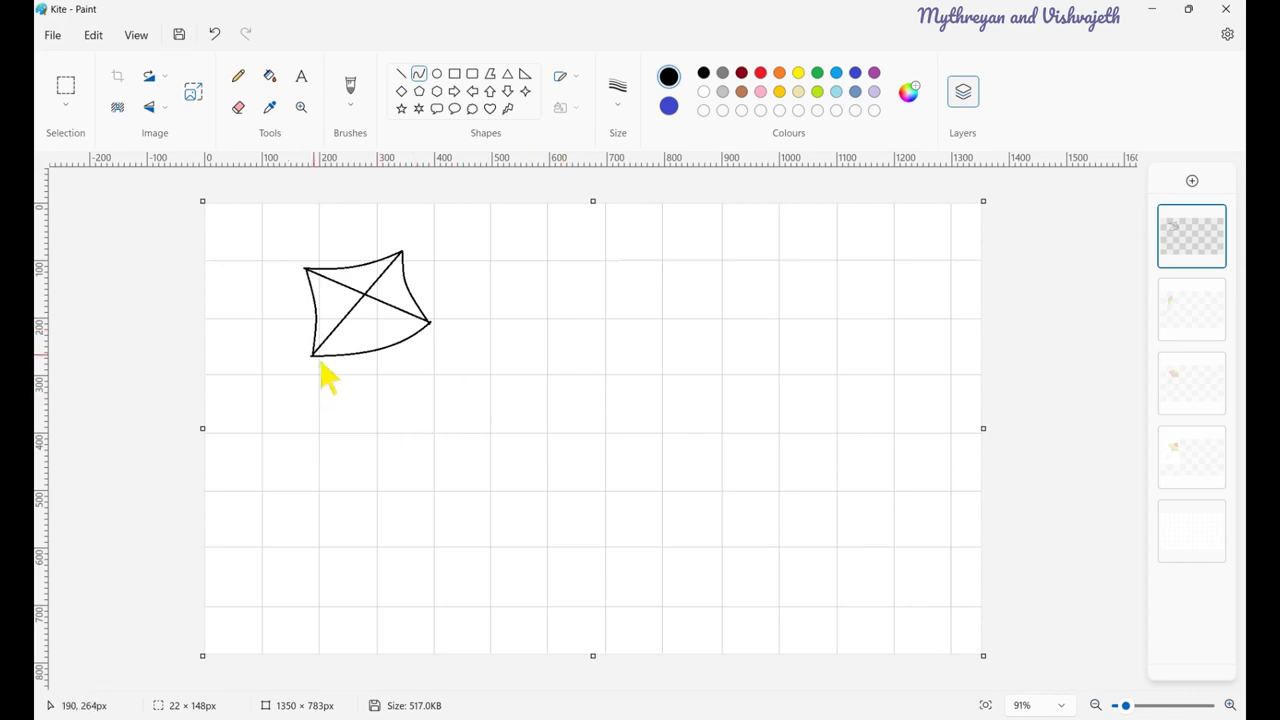
pyautogui.moveTo(319, 363); pyautogui.dragTo(320, 338)
pyautogui.click(486, 372)
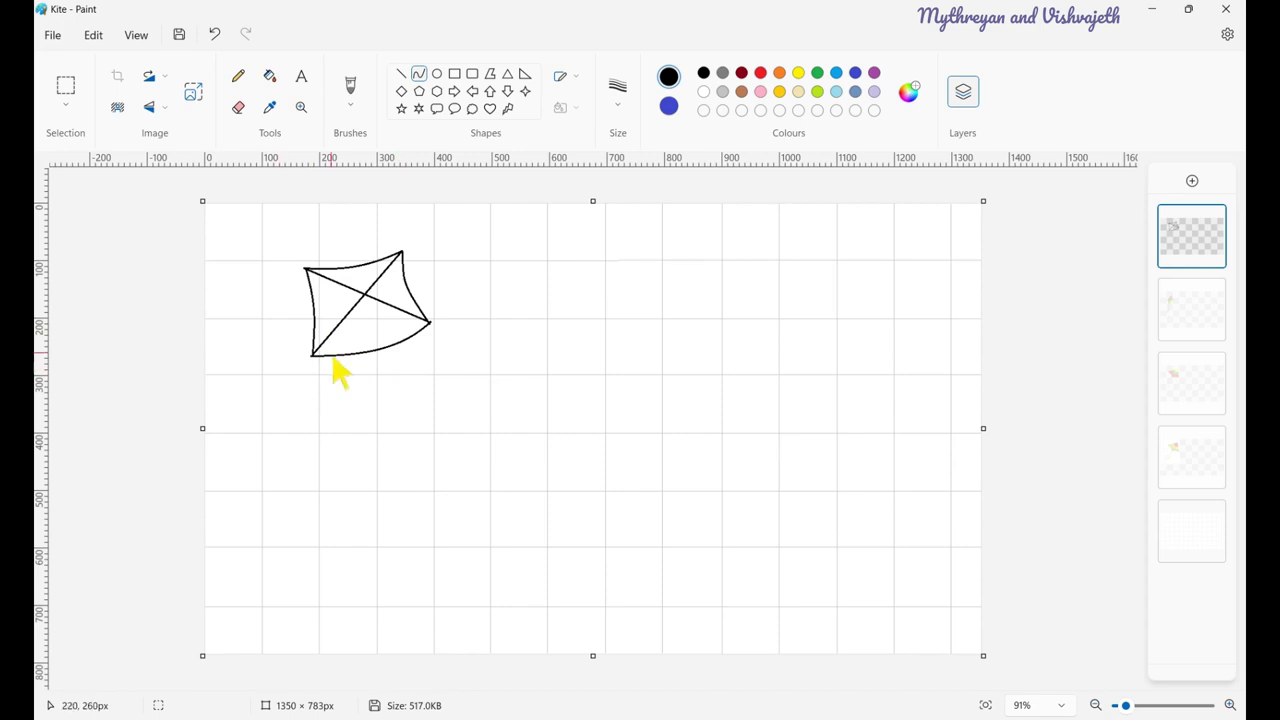
# - Draw an inward-bowing curve along the kite's lower edge and erase the outer curve sagging beneath it
pyautogui.moveTo(314, 355)
pyautogui.mouseDown()
pyautogui.moveTo(437, 338)
pyautogui.moveTo(385, 356)
pyautogui.mouseUp()
pyautogui.click(238, 107)
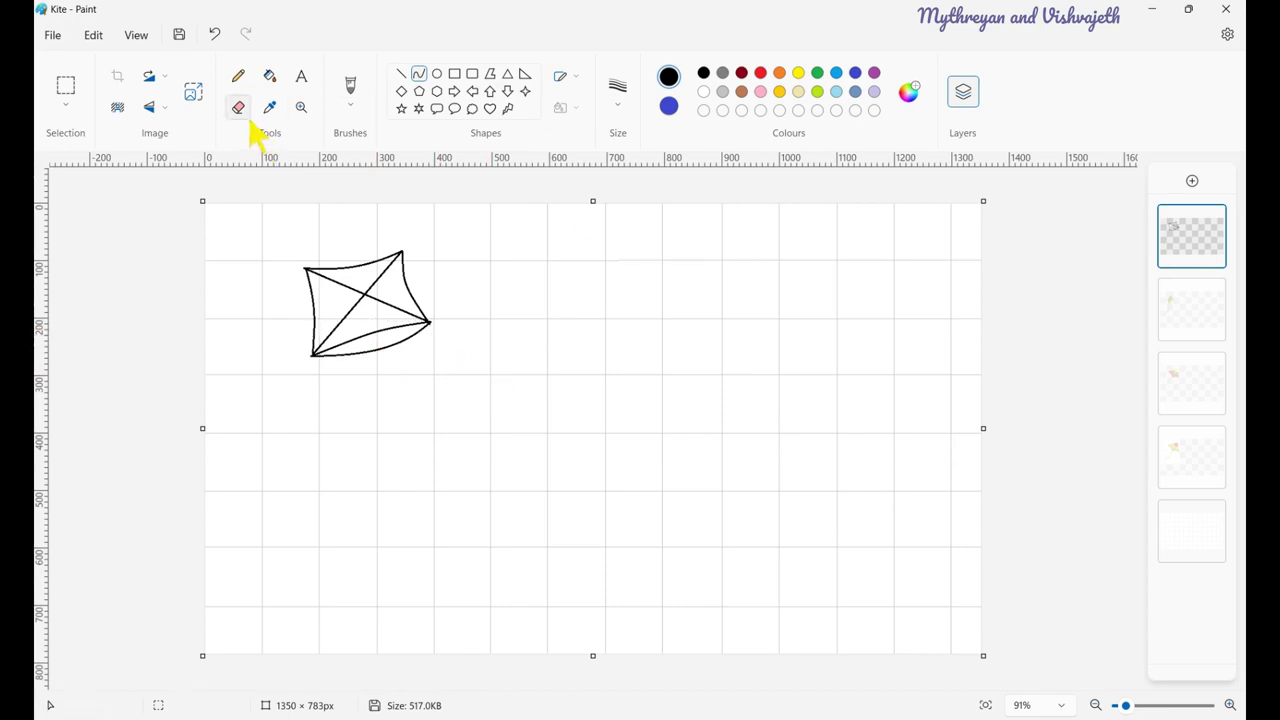
pyautogui.click(672, 110)
pyautogui.click(704, 92)
pyautogui.moveTo(352, 366)
pyautogui.mouseDown()
pyautogui.moveTo(429, 350)
pyautogui.moveTo(434, 335)
pyautogui.mouseUp()
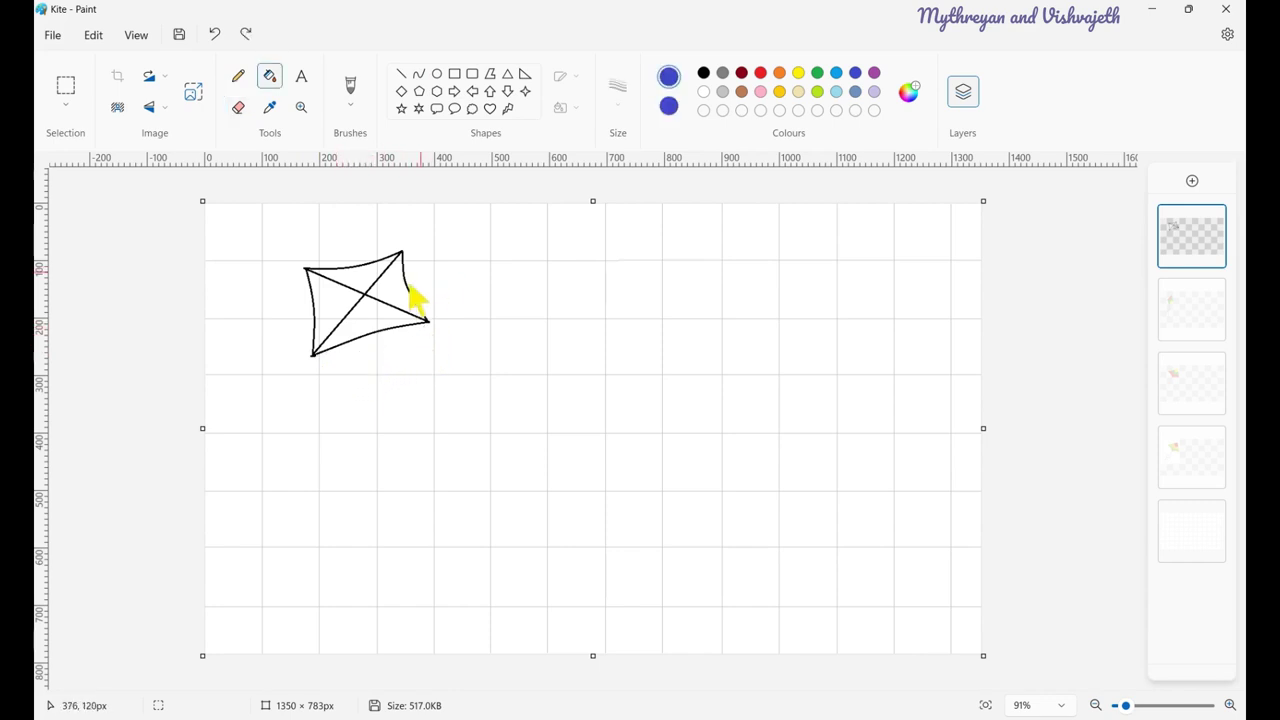
# - Fill the kite's upper panel blue, right panel yellow, left panel orange and lower panel red
pyautogui.click(365, 277)
pyautogui.click(798, 72)
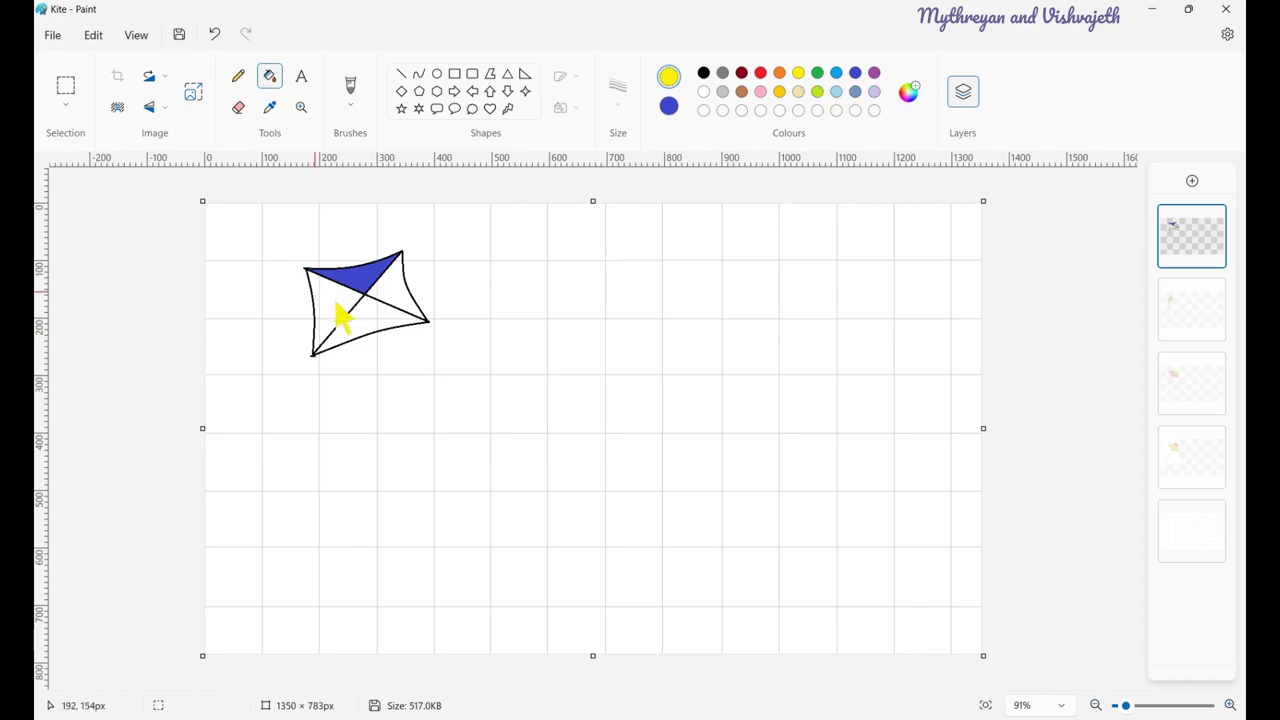
pyautogui.click(395, 300)
pyautogui.click(742, 74)
pyautogui.click(338, 314)
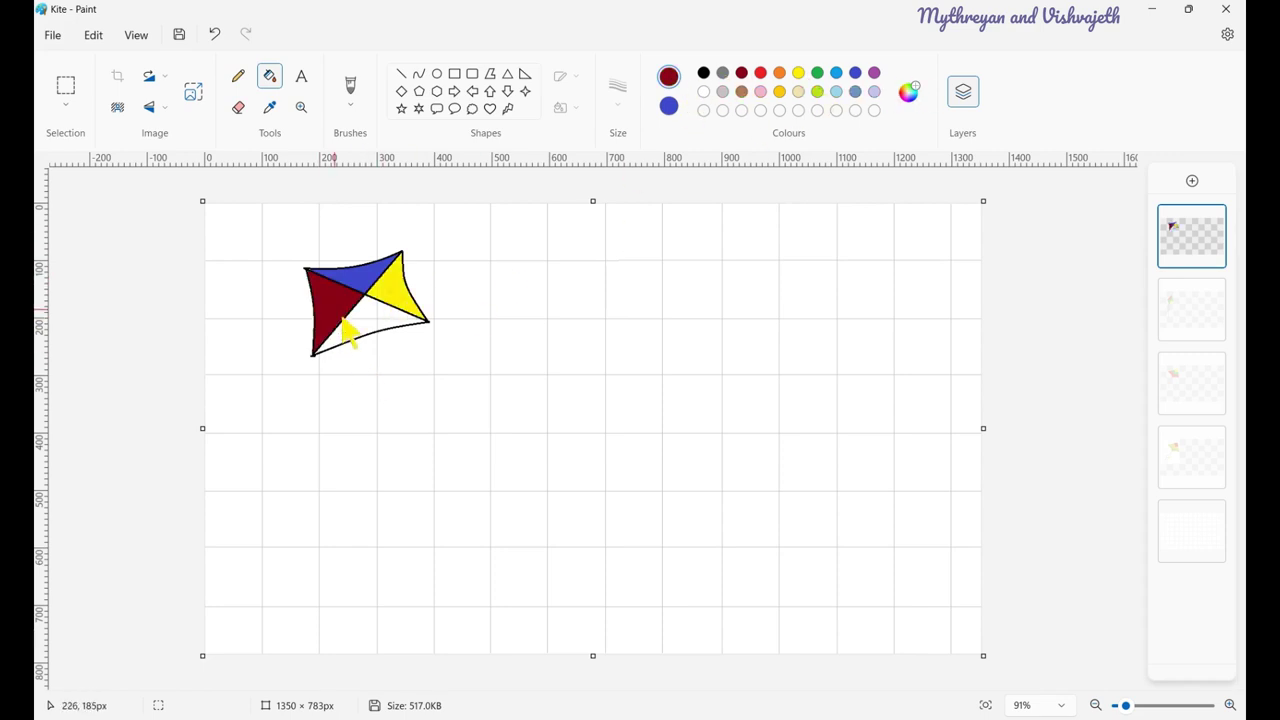
pyautogui.click(780, 74)
pyautogui.click(344, 332)
pyautogui.click(760, 72)
pyautogui.click(398, 326)
# - Draw a wavy red watercolour-brush tail curving down from the kite's lower-left corner
pyautogui.click(400, 74)
pyautogui.click(620, 106)
pyautogui.click(618, 247)
pyautogui.click(575, 78)
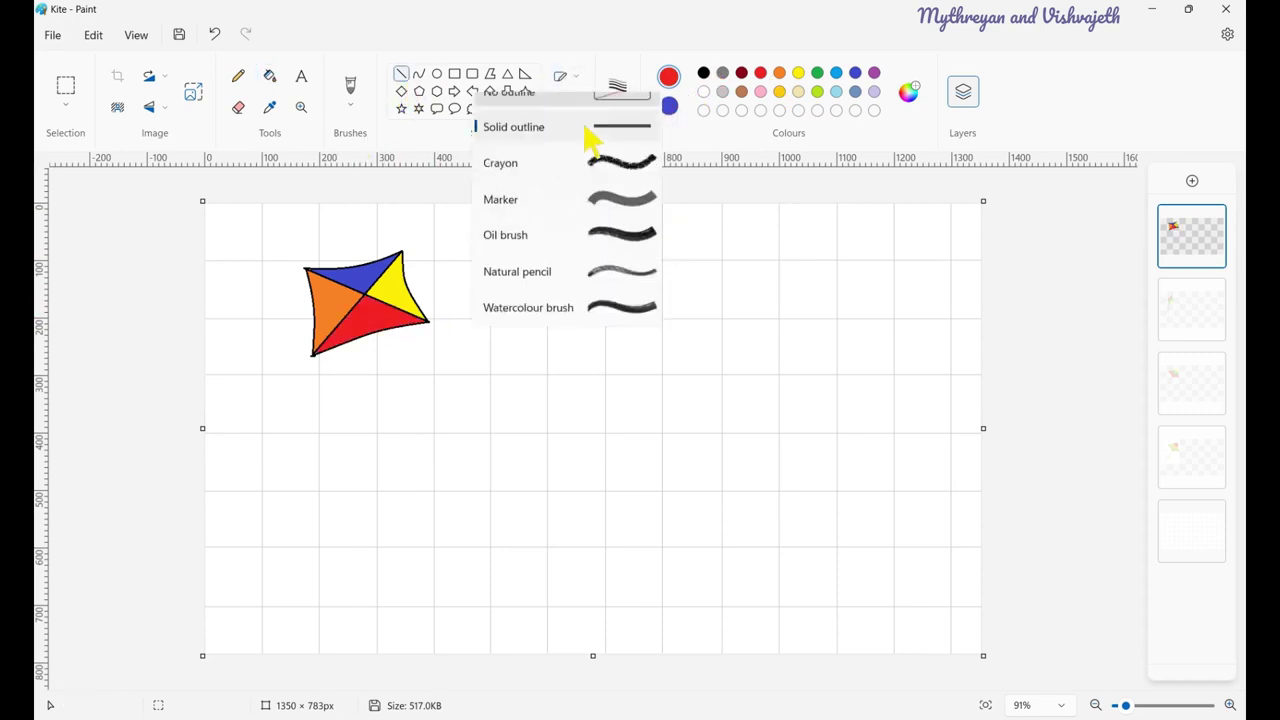
pyautogui.click(615, 330)
pyautogui.click(419, 75)
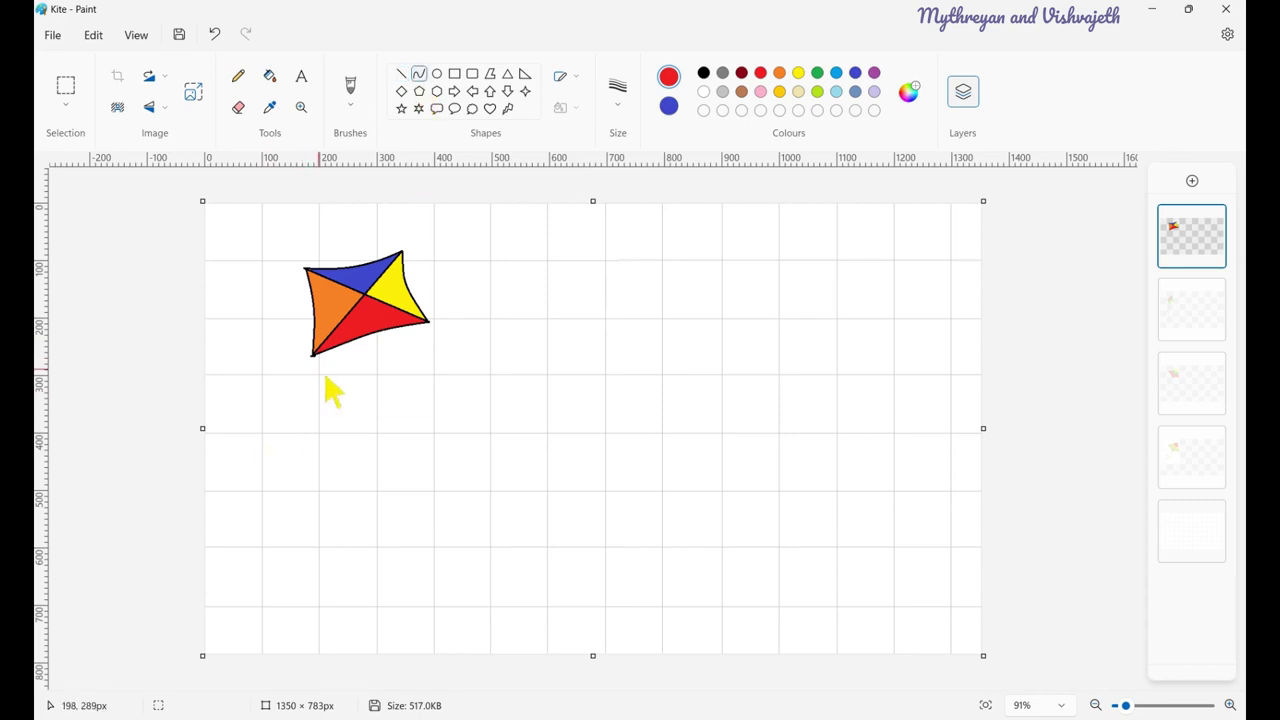
pyautogui.moveTo(320, 366); pyautogui.dragTo(263, 491)
pyautogui.moveTo(303, 437)
pyautogui.mouseDown()
pyautogui.moveTo(309, 411)
pyautogui.moveTo(297, 436)
pyautogui.moveTo(258, 421)
pyautogui.mouseUp()
pyautogui.click(355, 411)
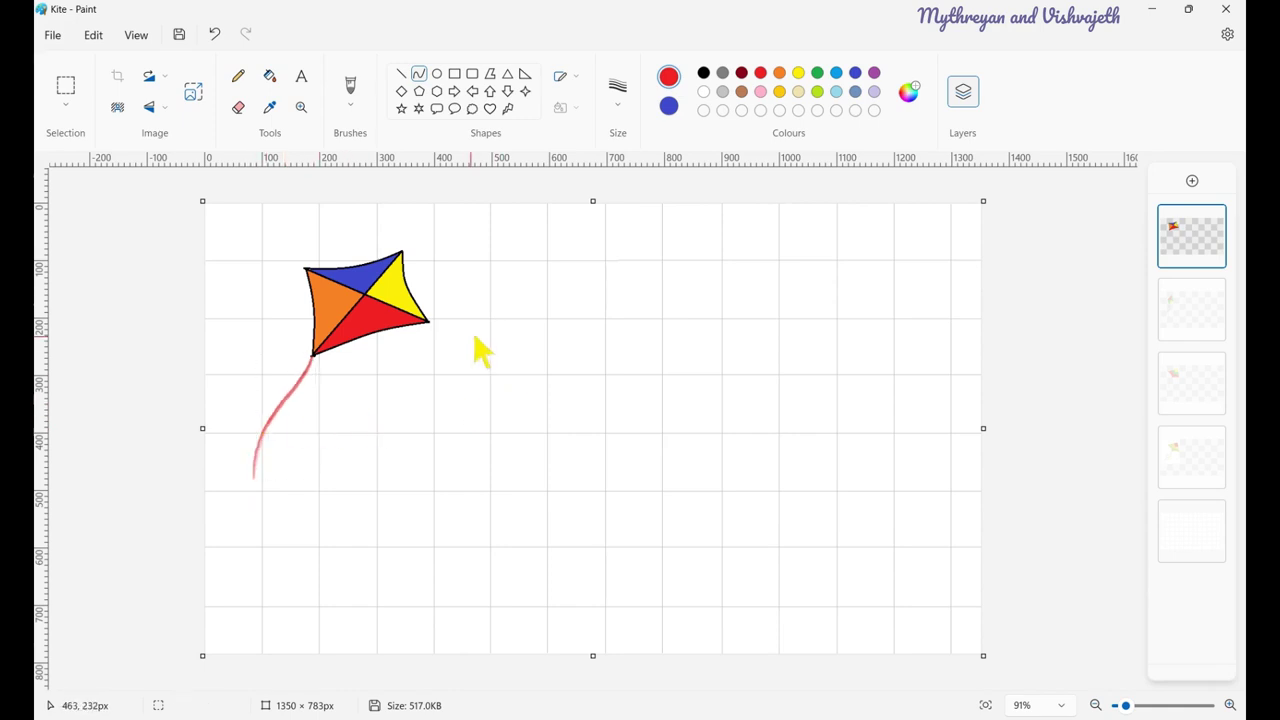
# - Draw a solid yellow triangle, about 22 × 26 px, on the upper-left side of the tail's midpoint as half a bow
pyautogui.click(490, 74)
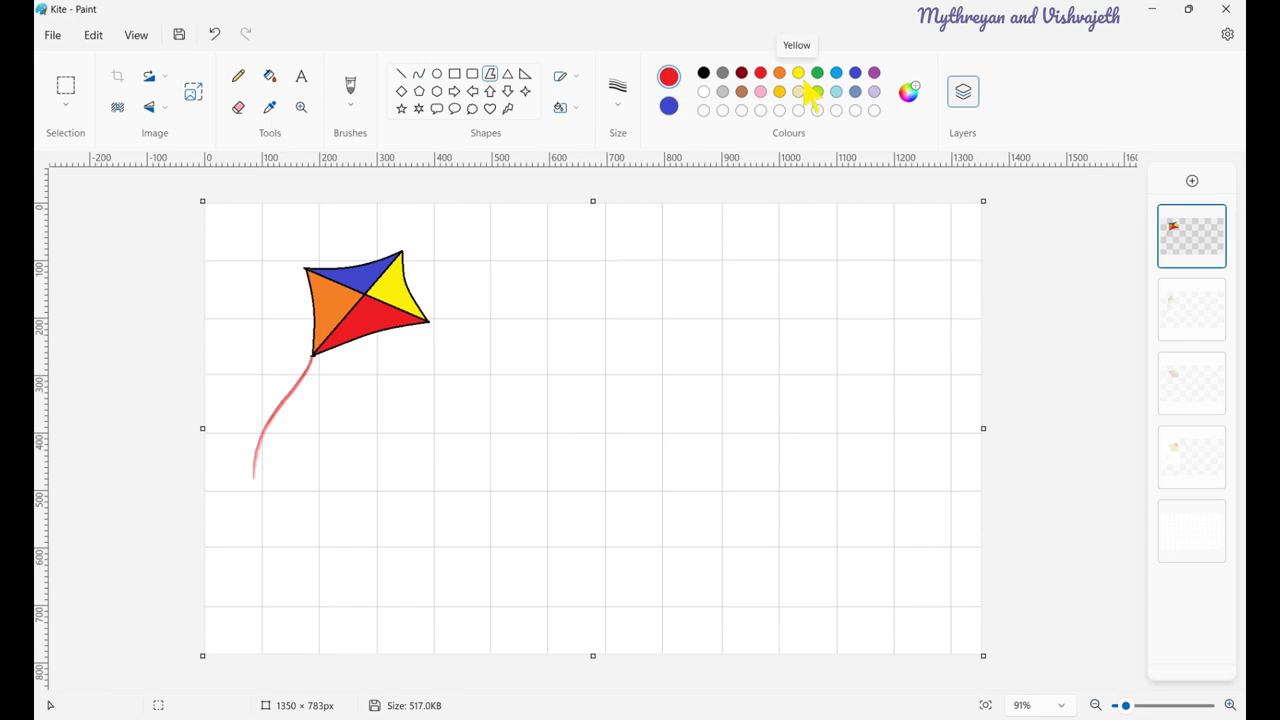
pyautogui.click(581, 80)
pyautogui.click(627, 138)
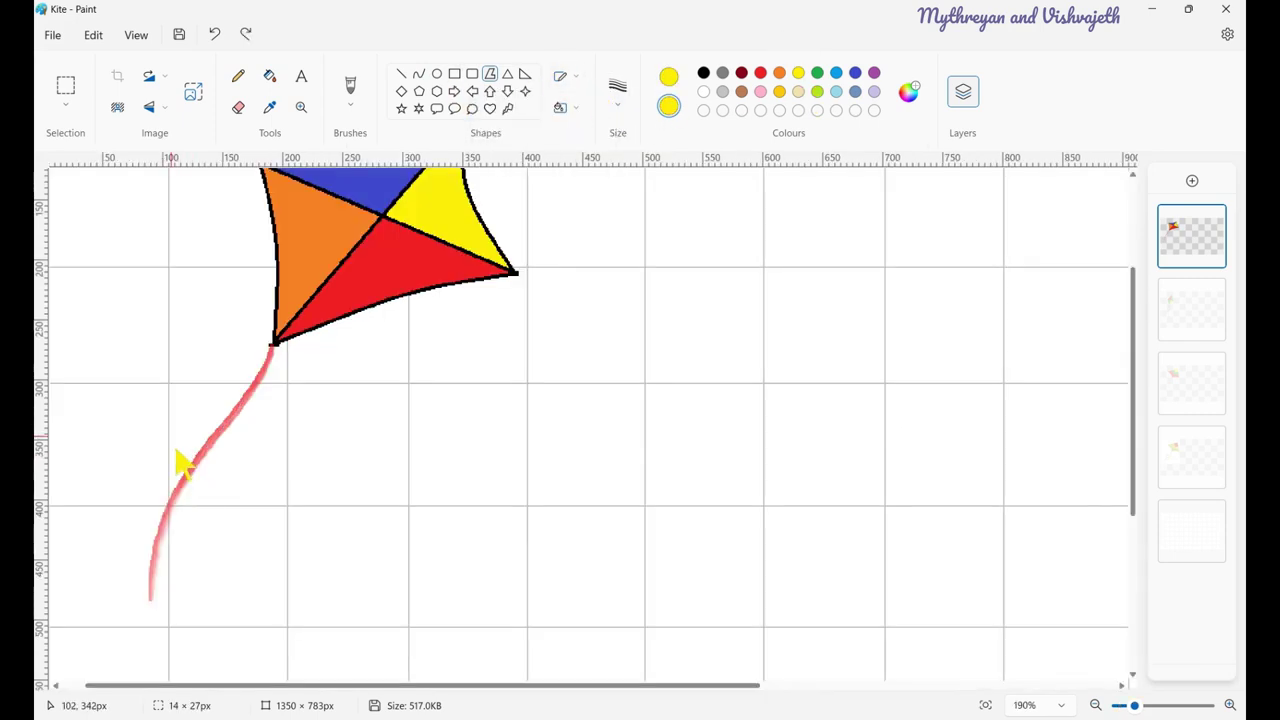
pyautogui.click(188, 446)
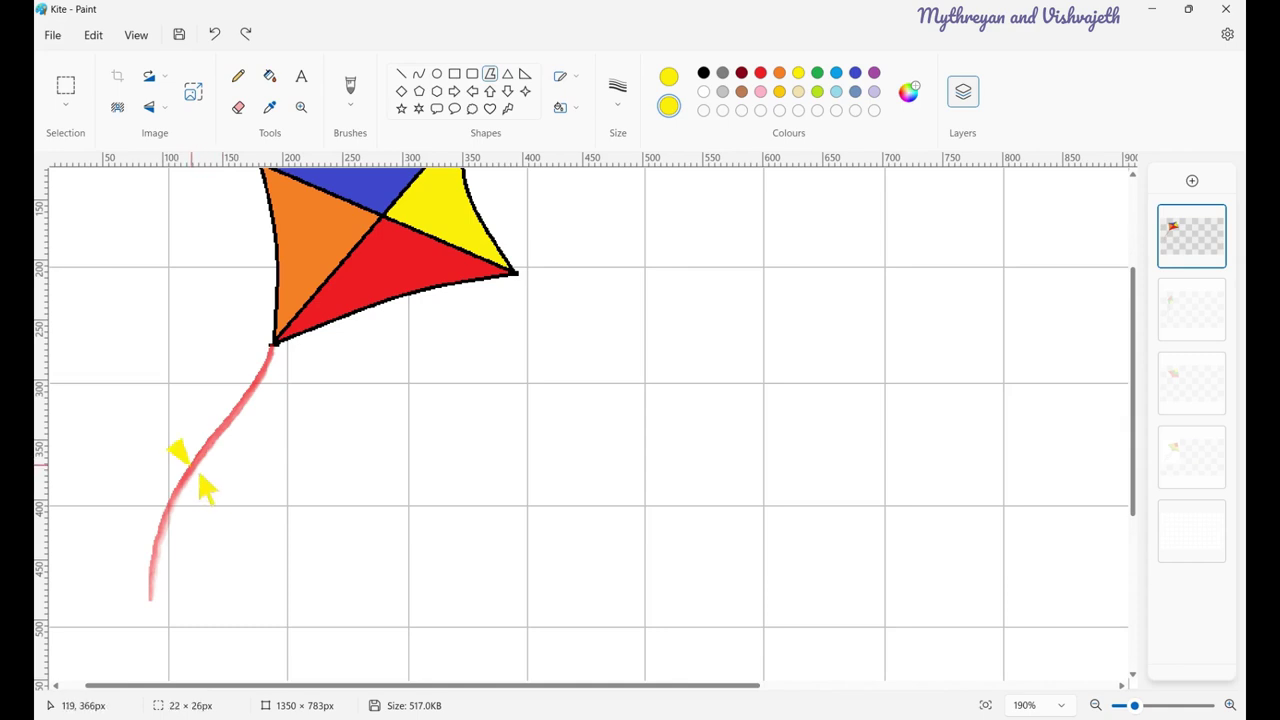
# - Complete the tail bow with a second solid yellow triangle, about 22 × 25 px, on the tail's lower-right side
pyautogui.click(225, 481)
pyautogui.moveTo(205, 490); pyautogui.dragTo(220, 512)
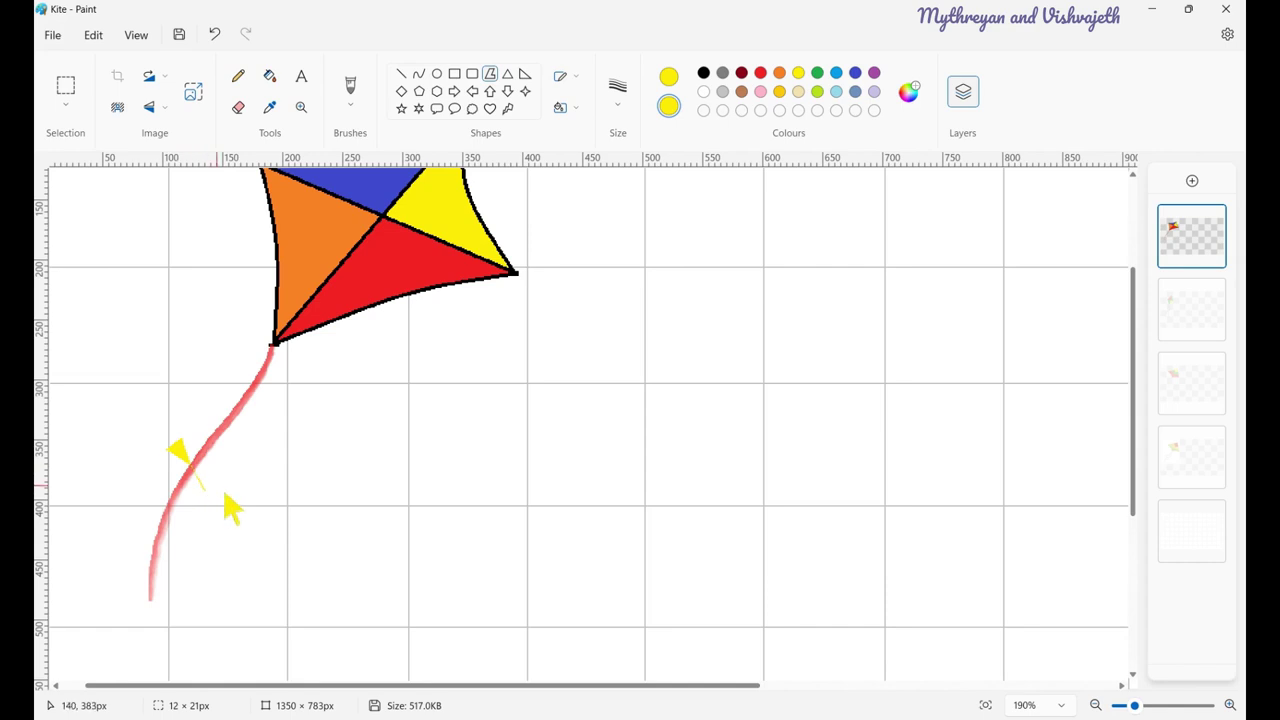
pyautogui.scroll(-1, 215, 487)
pyautogui.doubleClick(160, 455)
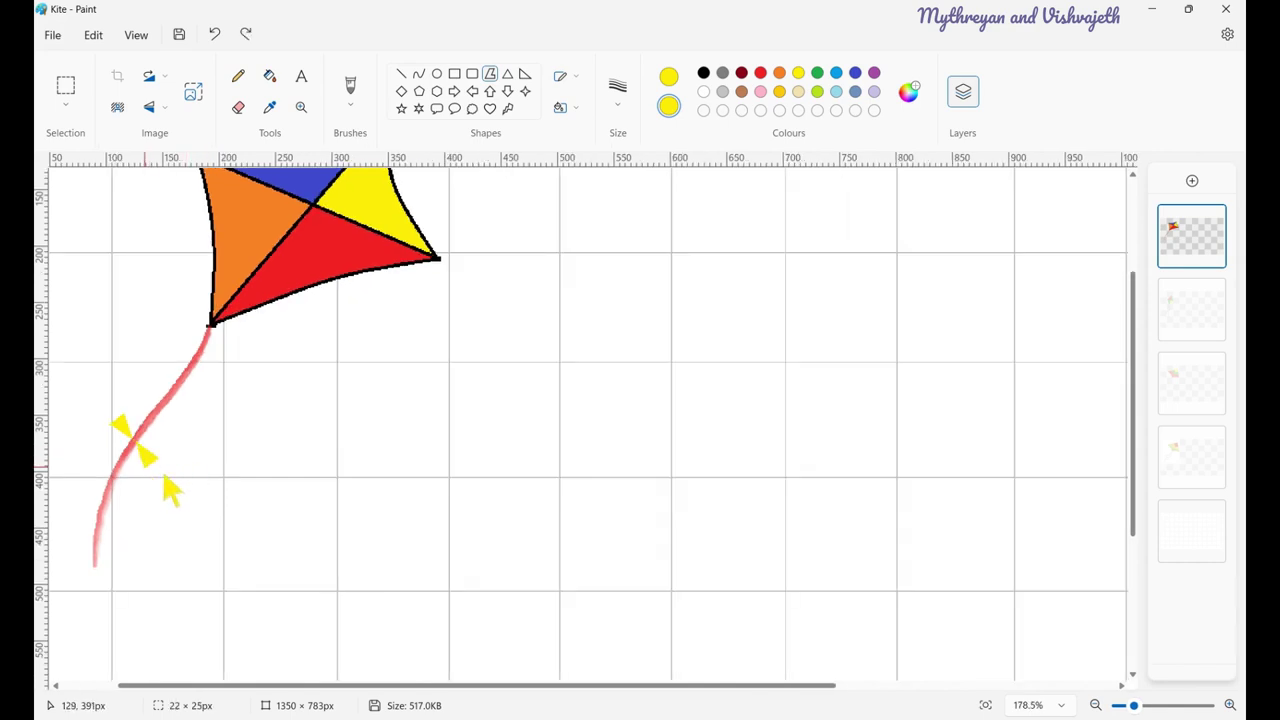
pyautogui.click(145, 467)
pyautogui.click(362, 470)
# - Recolour the kite's outline and dividing lines grey, and the tail's bow lime
pyautogui.scroll(-5, 362, 470)
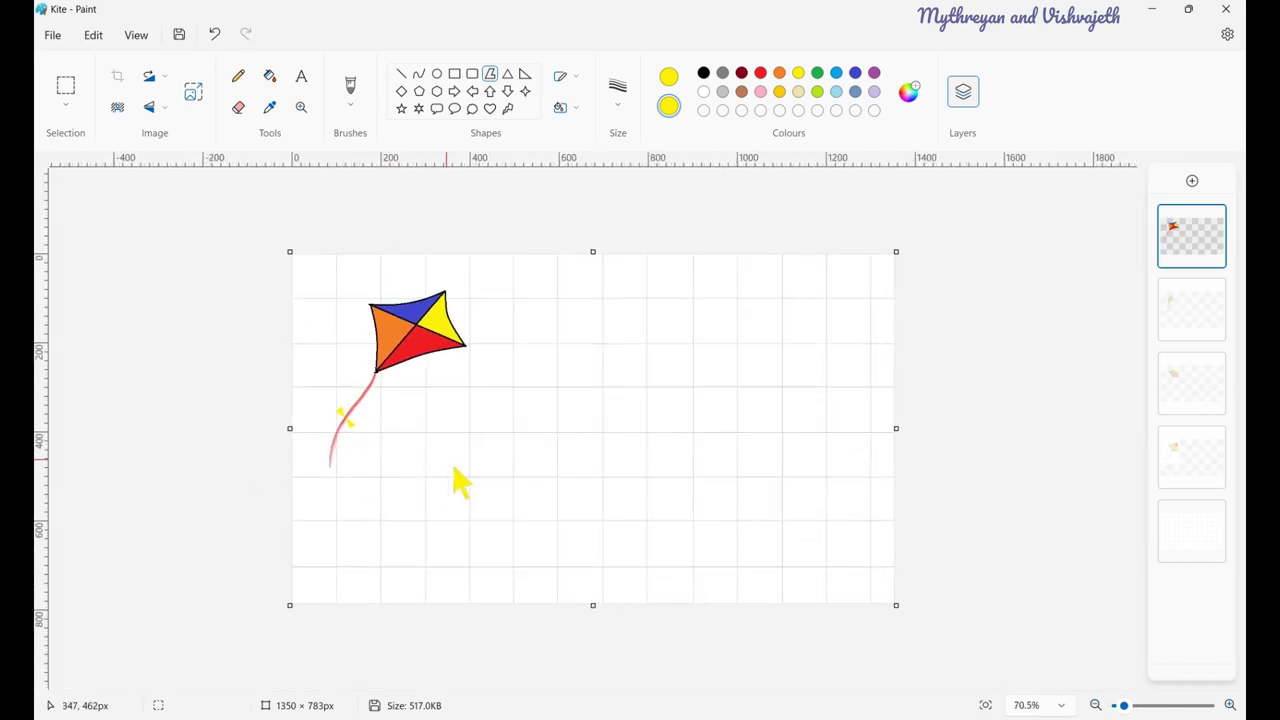
pyautogui.click(1060, 705)
pyautogui.click(1033, 638)
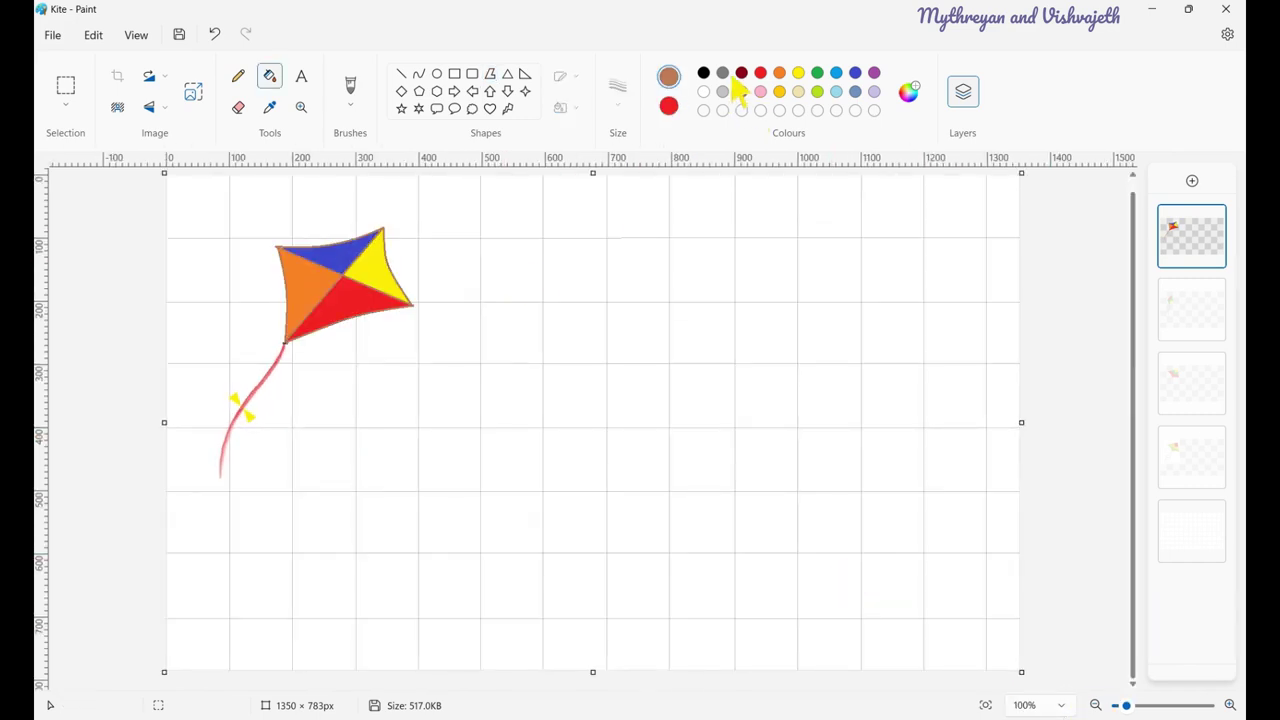
pyautogui.click(722, 73)
pyautogui.click(398, 272)
pyautogui.hotkey('ctrl', 'z')
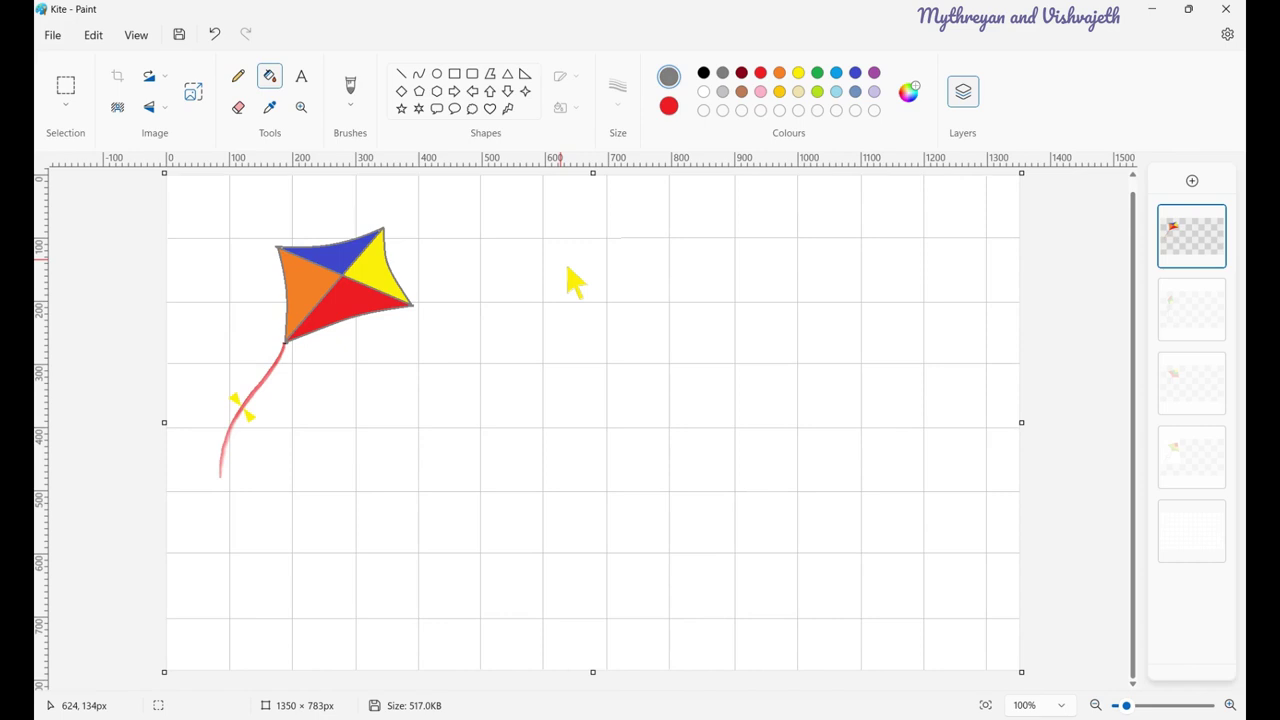
pyautogui.click(745, 76)
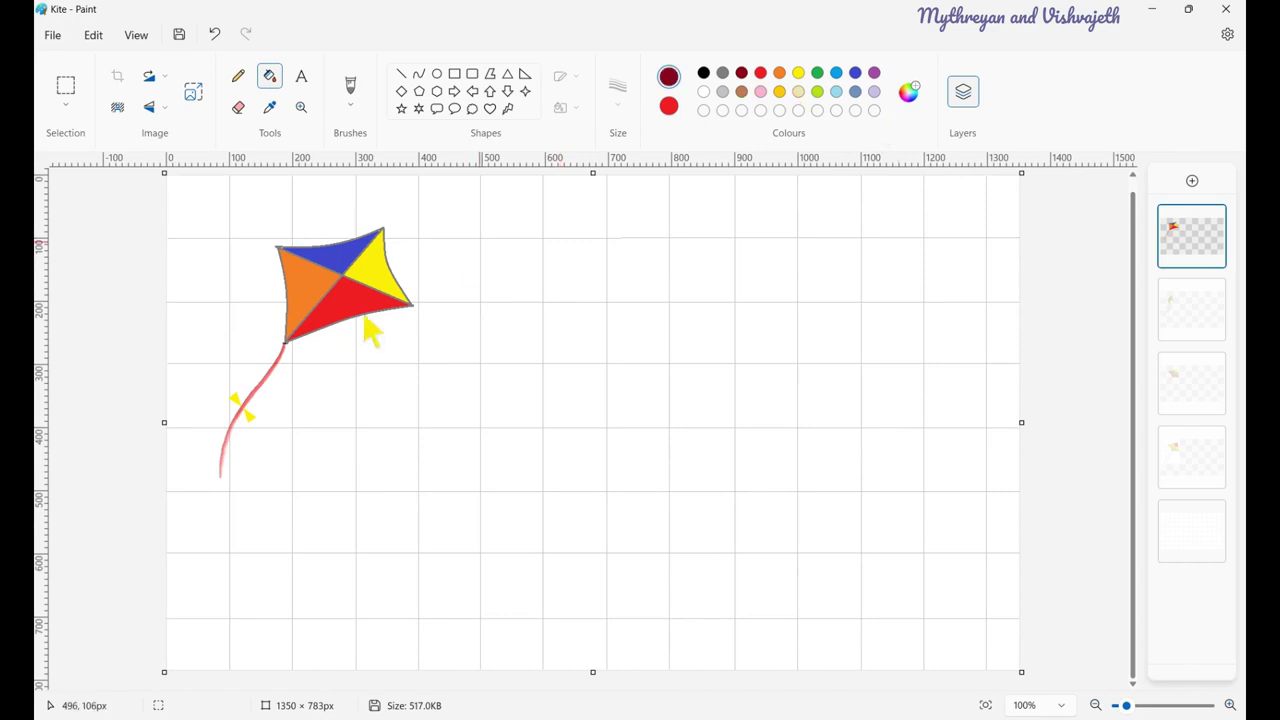
pyautogui.click(235, 398)
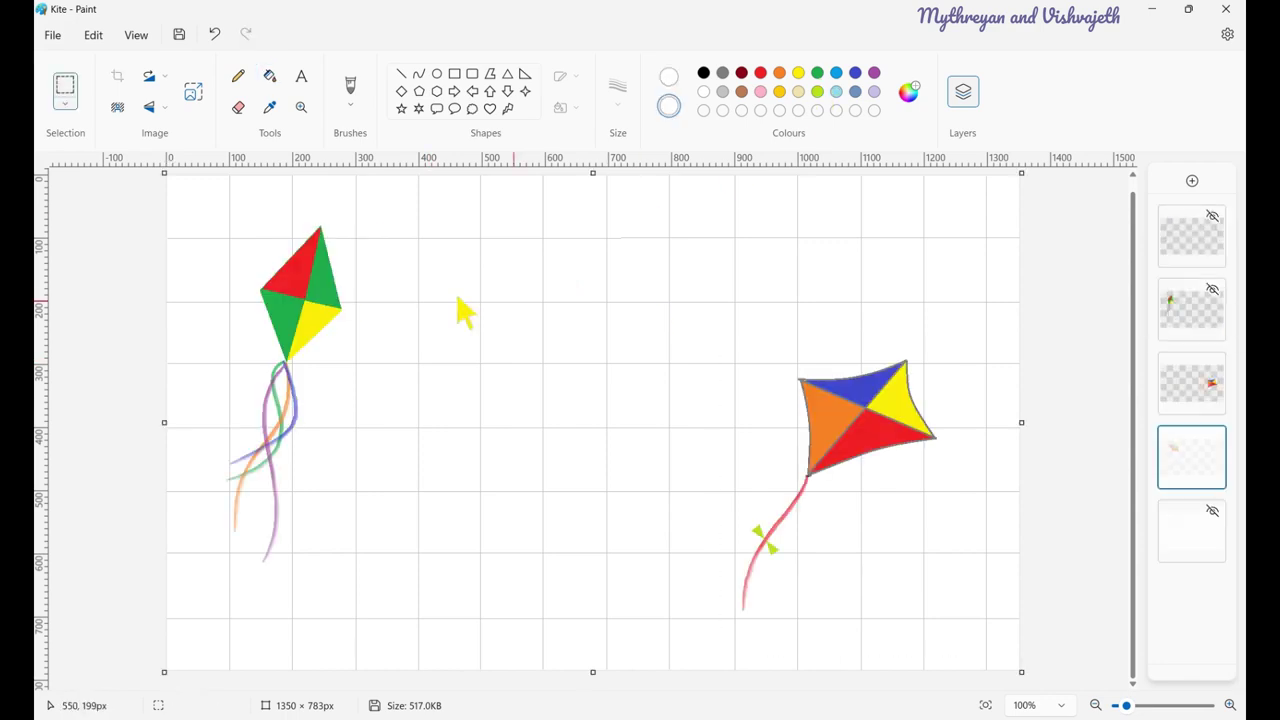
# - Move the green, red and yellow diamond kite with its tails to the canvas centre and flip it horizontally
pyautogui.moveTo(223, 214); pyautogui.dragTo(449, 591)
pyautogui.moveTo(557, 625); pyautogui.dragTo(338, 265)
pyautogui.click(1218, 300)
pyautogui.moveTo(186, 214)
pyautogui.mouseDown()
pyautogui.moveTo(366, 534)
pyautogui.moveTo(414, 594)
pyautogui.mouseUp()
pyautogui.moveTo(303, 350)
pyautogui.mouseDown()
pyautogui.moveTo(642, 368)
pyautogui.moveTo(598, 337)
pyautogui.mouseUp()
pyautogui.click(163, 107)
pyautogui.click(135, 139)
# - Raise the curved-panel kite's layer above the other two kite layers and place that kite at the canvas's lower left
pyautogui.click(1212, 511)
pyautogui.moveTo(1206, 457); pyautogui.dragTo(1208, 323)
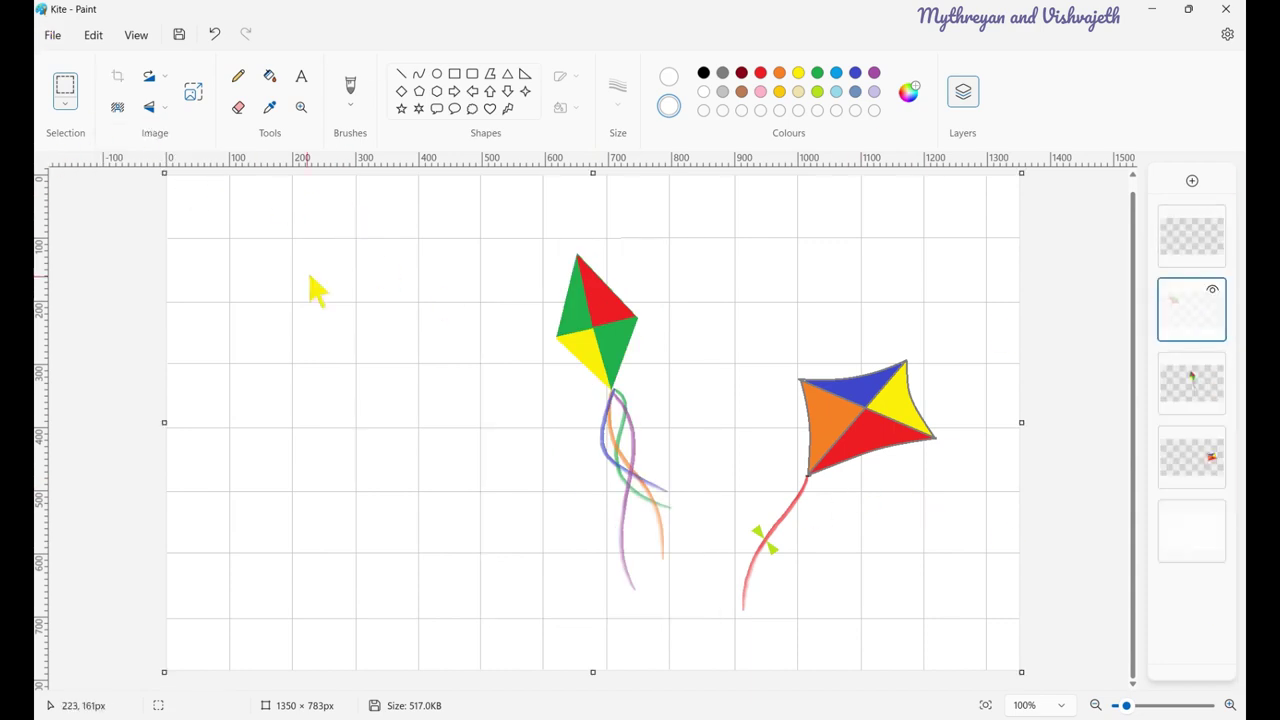
pyautogui.moveTo(476, 500); pyautogui.dragTo(402, 482)
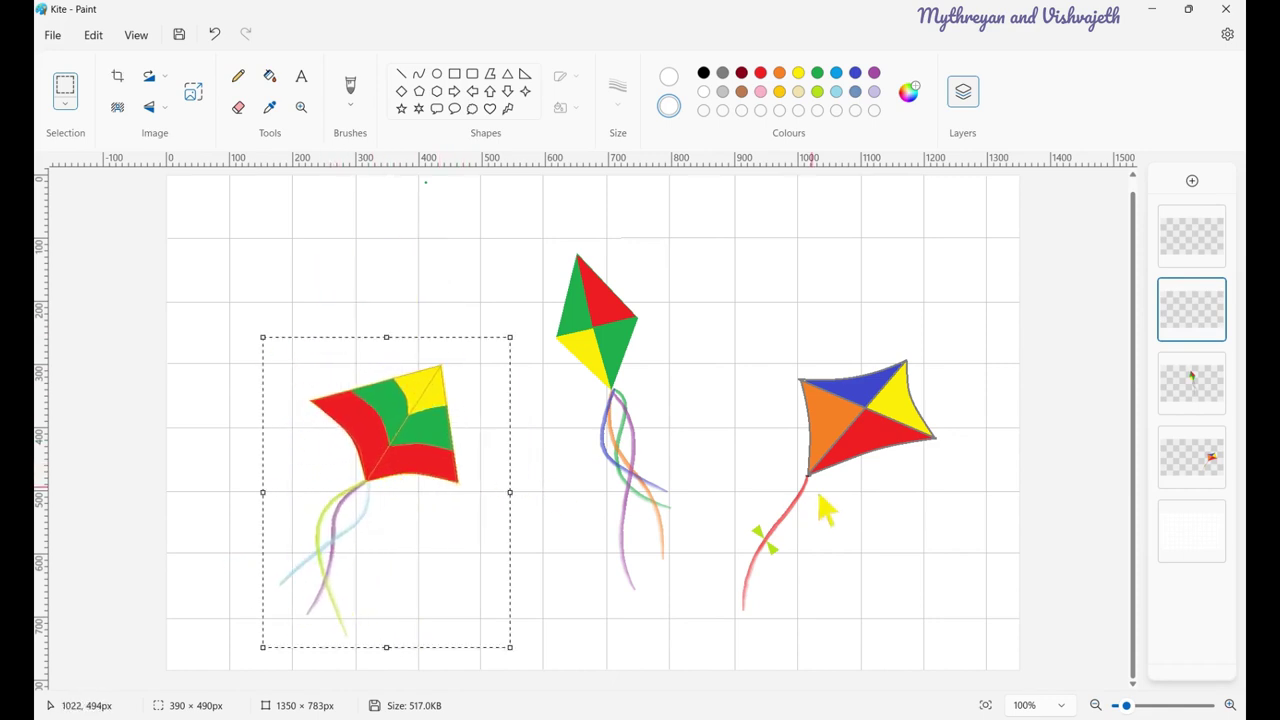
pyautogui.click(1010, 310)
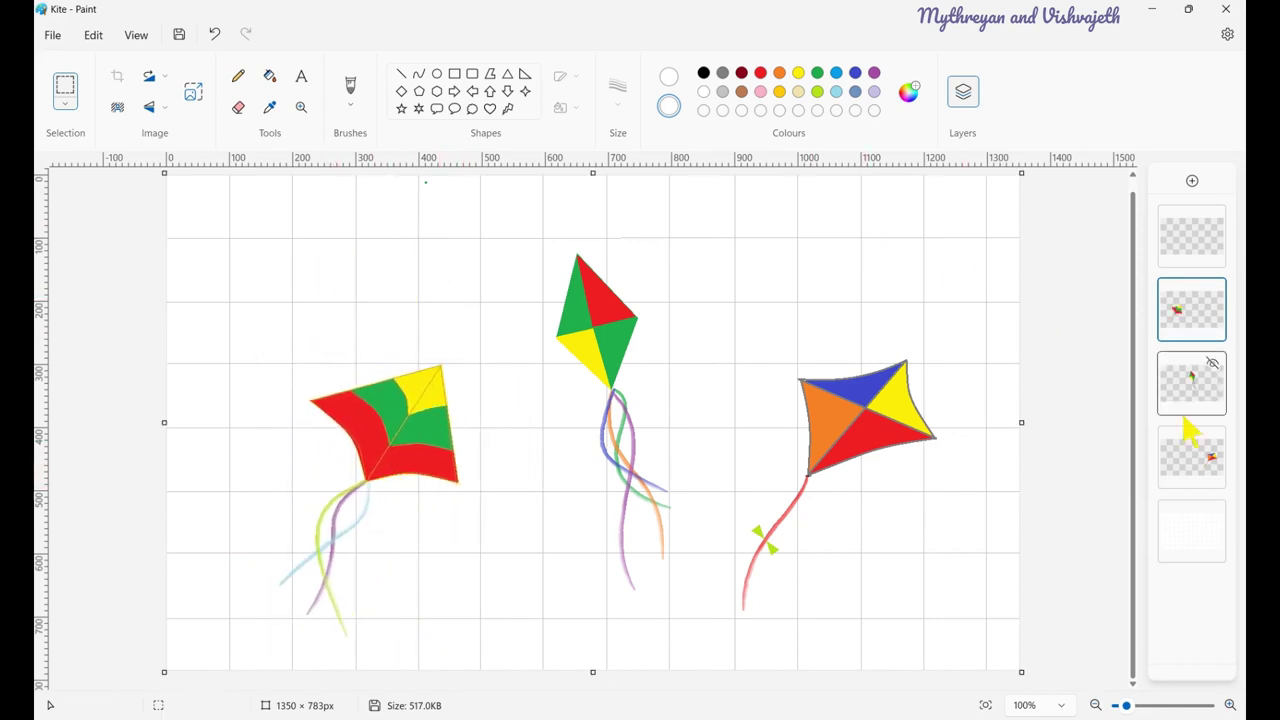
# - Fill the empty top layer with white and move it below the three kite layers
pyautogui.click(1200, 235)
pyautogui.click(269, 76)
pyautogui.click(868, 248)
pyautogui.moveTo(1203, 249); pyautogui.dragTo(1214, 462)
# - Hide the grid layer and keep the three kite layers and the white background layer shown
pyautogui.click(1213, 437)
pyautogui.click(1213, 363)
pyautogui.click(1213, 363)
pyautogui.click(1215, 292)
pyautogui.click(1212, 218)
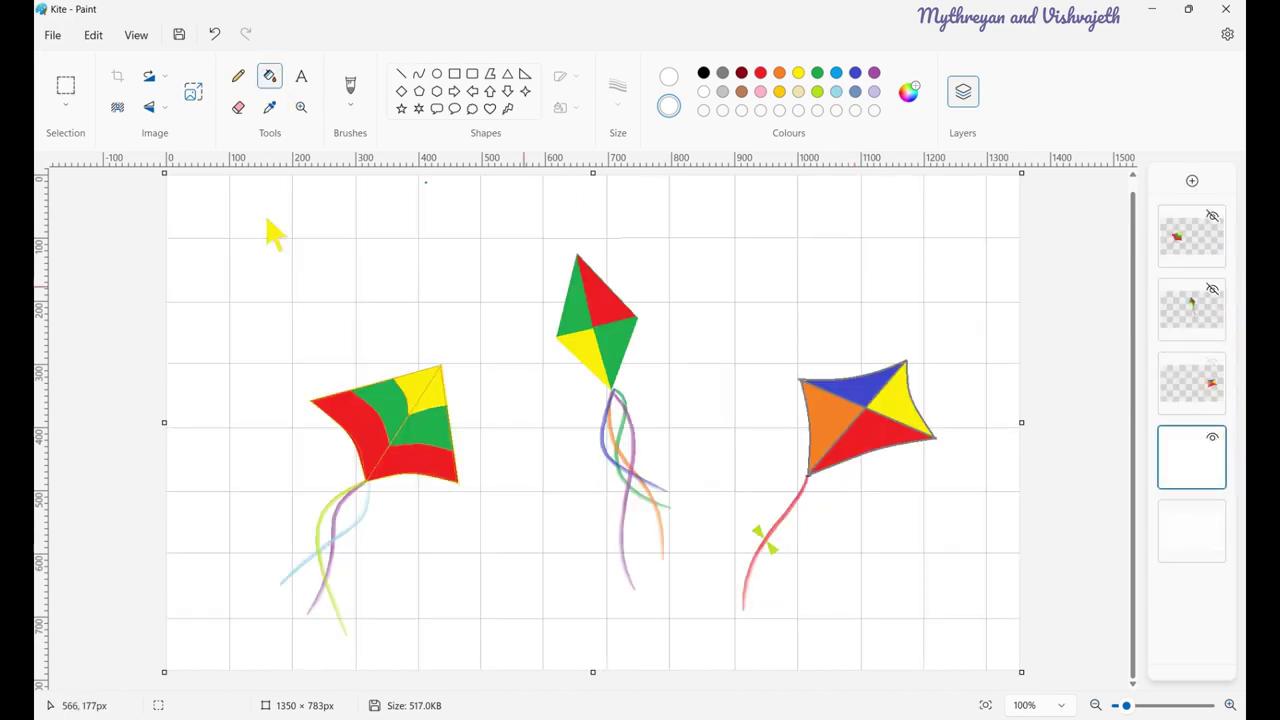
pyautogui.click(1220, 535)
pyautogui.click(1212, 512)
pyautogui.click(1190, 457)
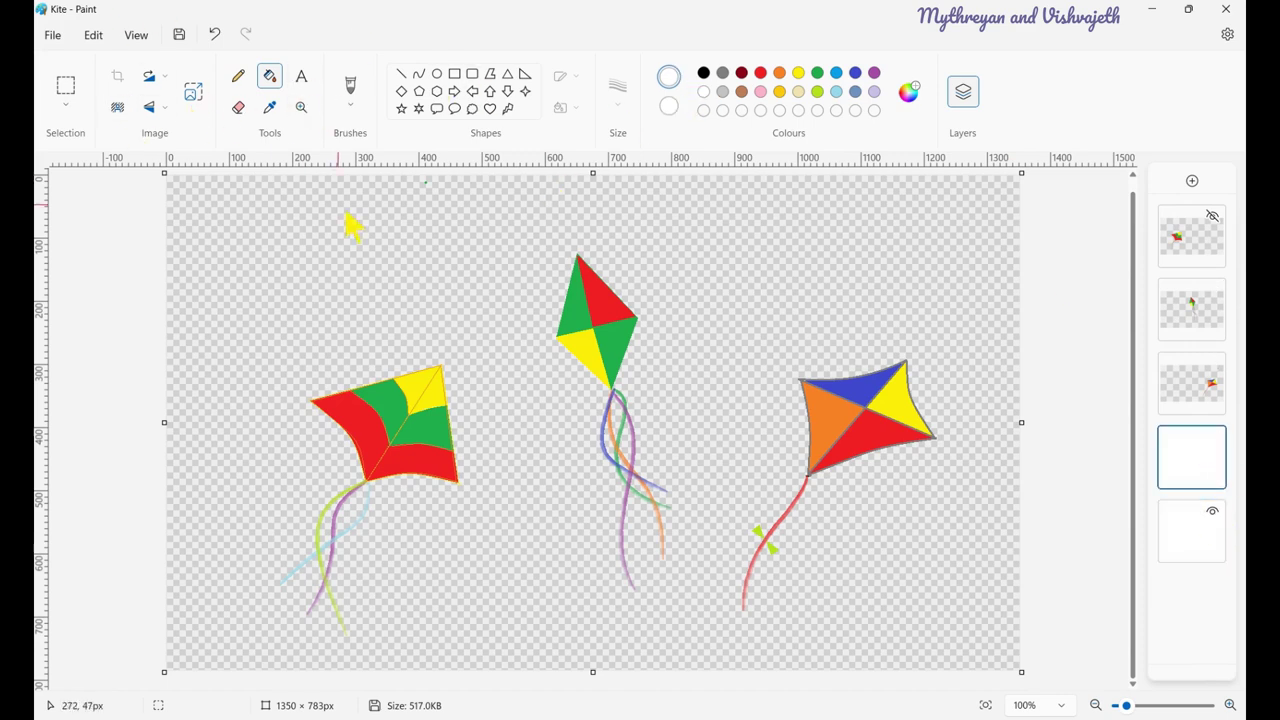
pyautogui.click(1212, 437)
# - Draw a thick lime rectangular frame, about 1329 × 764 px, along the canvas edges on the white background layer
pyautogui.click(401, 74)
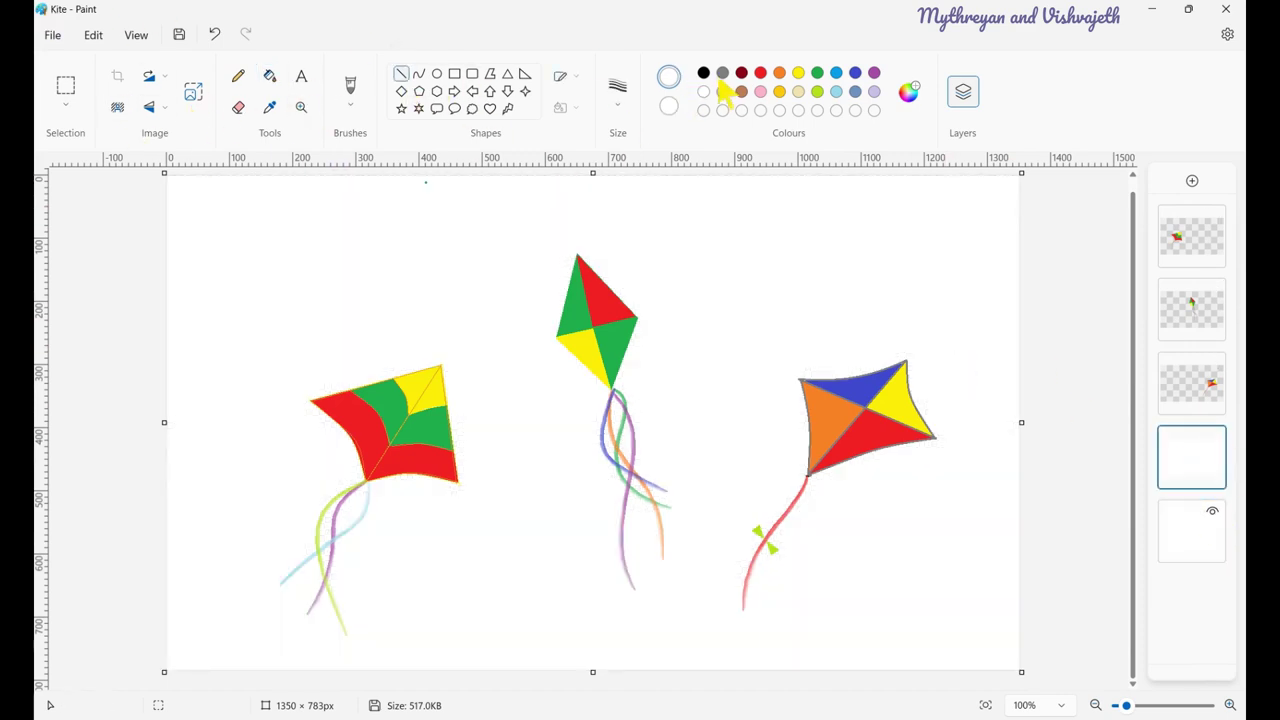
pyautogui.moveTo(180, 190); pyautogui.dragTo(1010, 668)
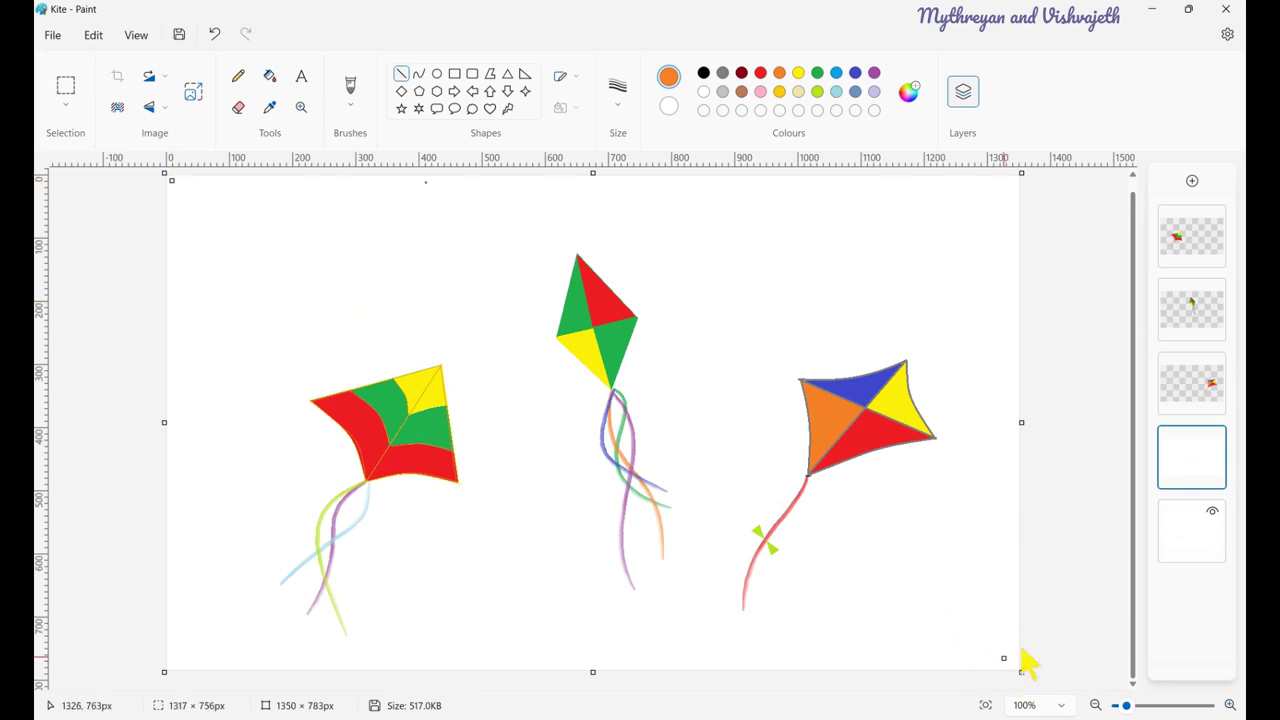
pyautogui.click(576, 77)
pyautogui.click(600, 130)
pyautogui.hotkey('ctrl', 'z')
pyautogui.click(454, 73)
pyautogui.moveTo(173, 181); pyautogui.dragTo(1022, 682)
pyautogui.click(817, 91)
pyautogui.click(278, 80)
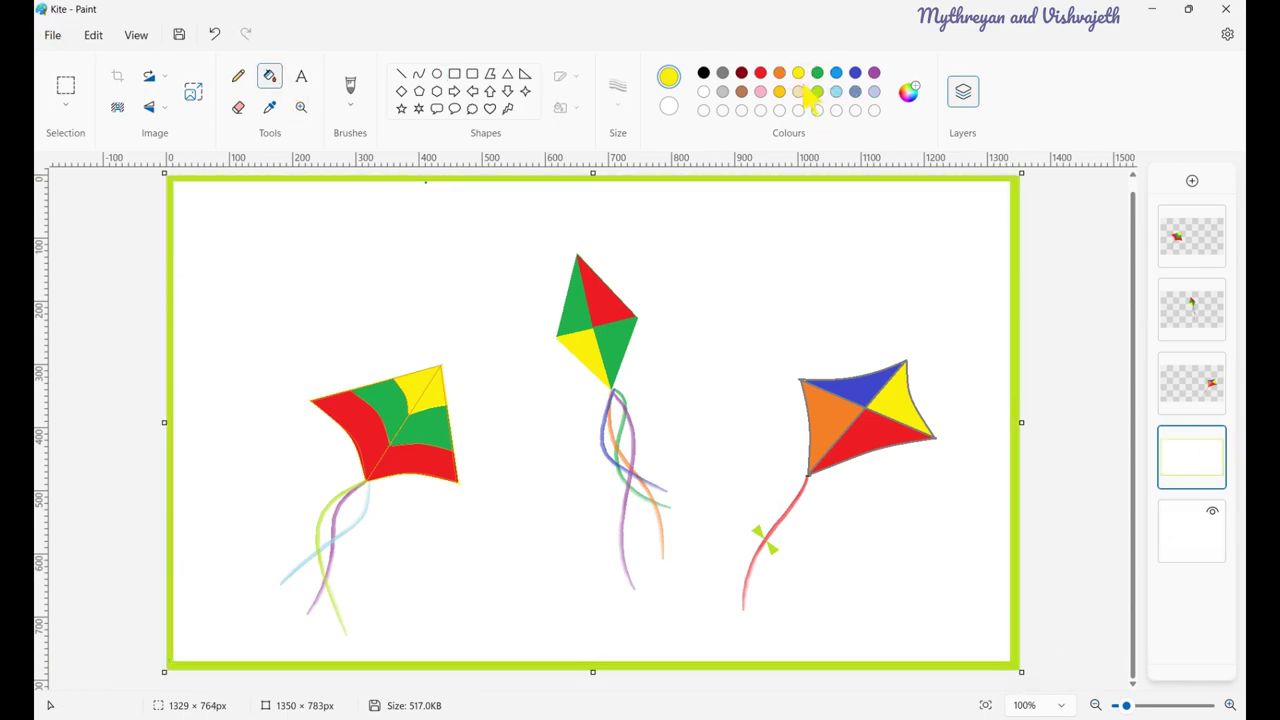